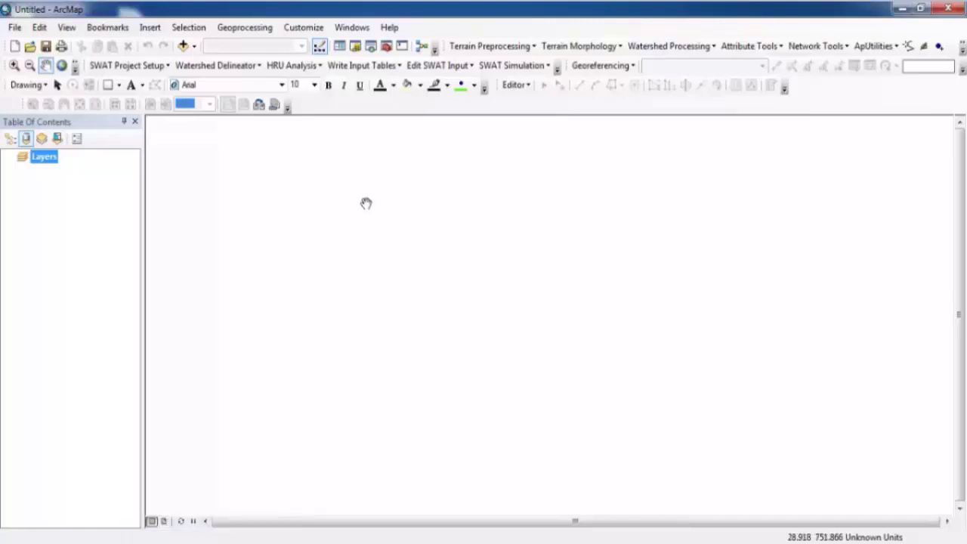
# Step: Add the srtm_51_08.tif raster from the srtm_51_08 folder on the Desktop to the map
pyautogui.click(189, 48)
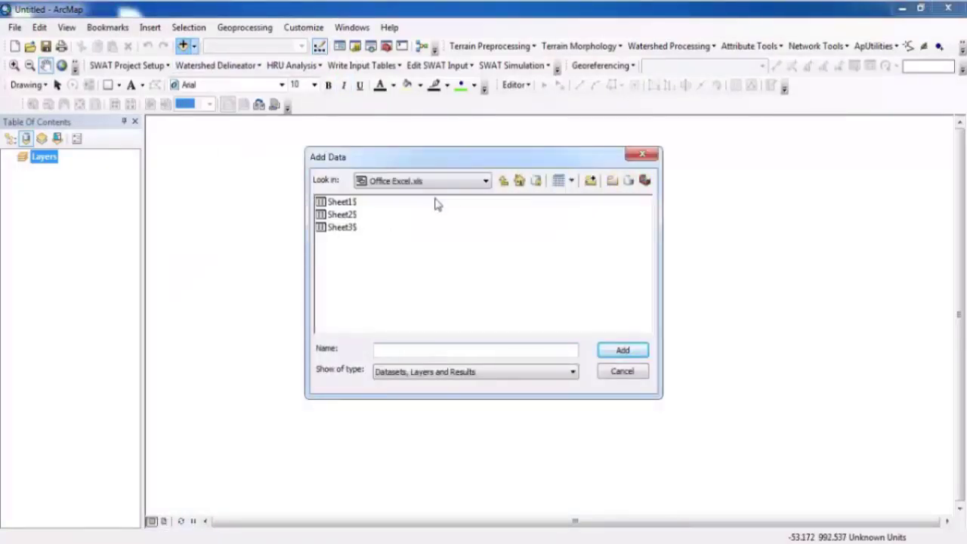
pyautogui.click(485, 186)
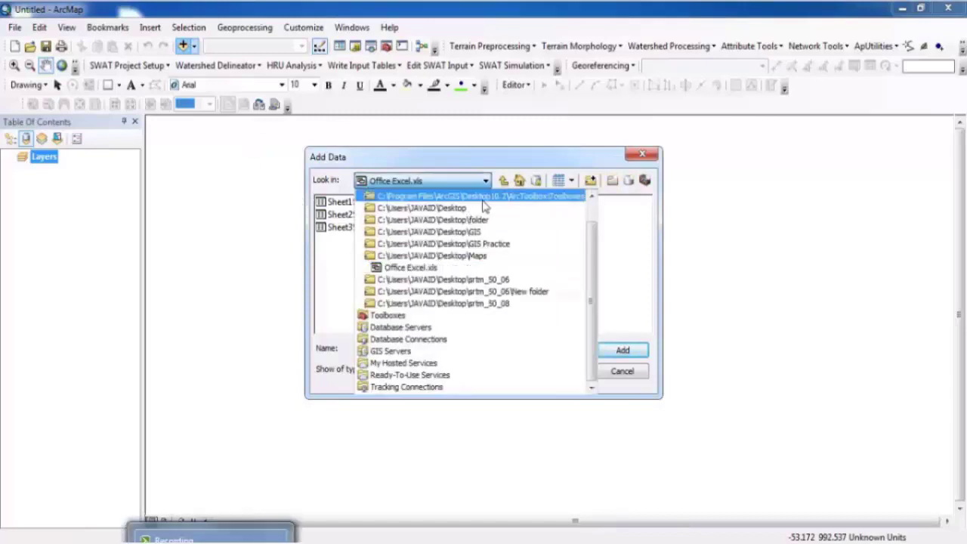
pyautogui.click(469, 209)
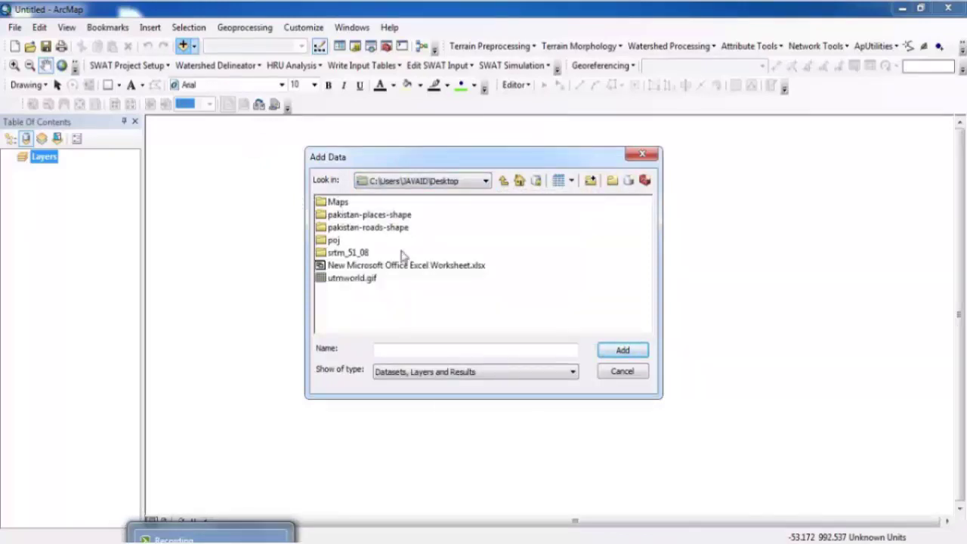
pyautogui.doubleClick(368, 253)
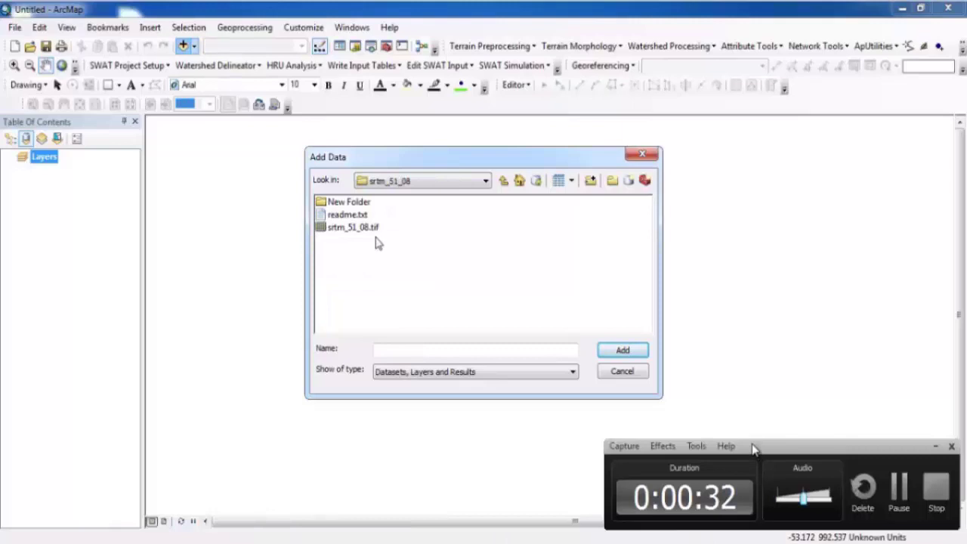
pyautogui.doubleClick(363, 227)
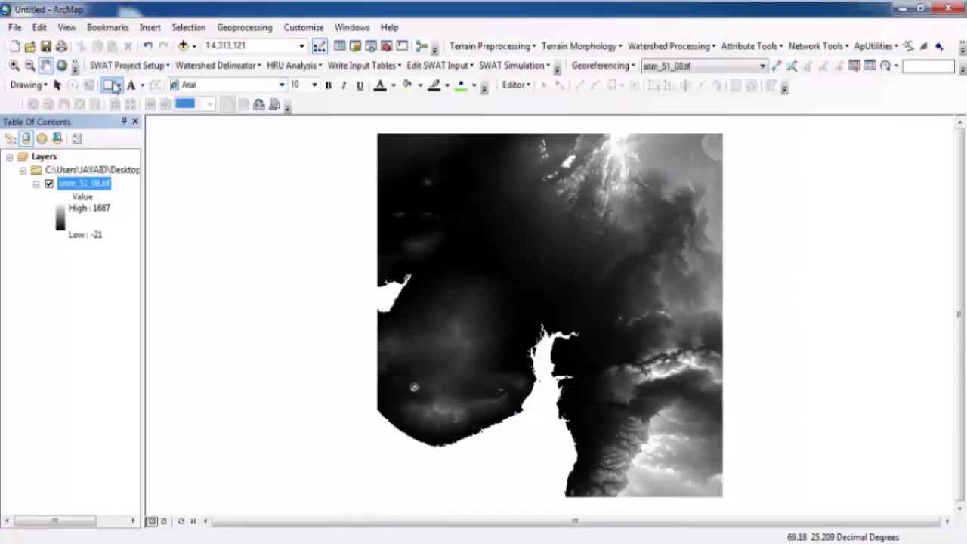
# Step: Draw a small rectangle graphic about 0.26° wide and 0.18° high over the upper-central part of the DEM and select it
pyautogui.click(110, 86)
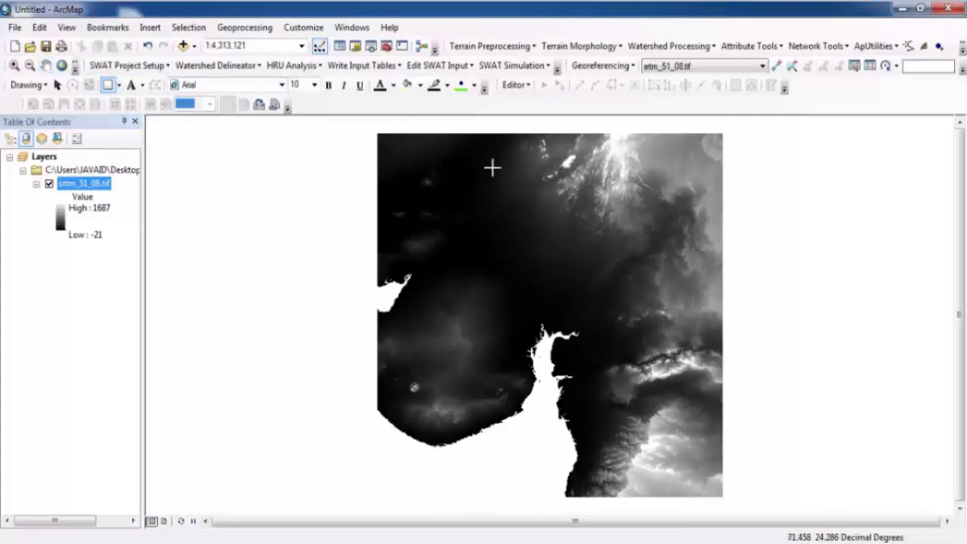
pyautogui.moveTo(541, 234); pyautogui.dragTo(558, 245)
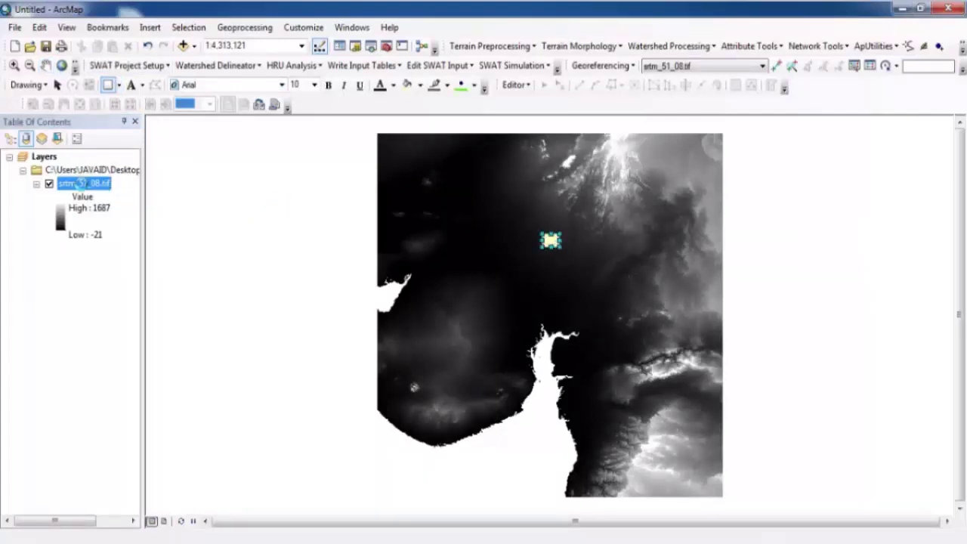
pyautogui.rightClick(82, 184)
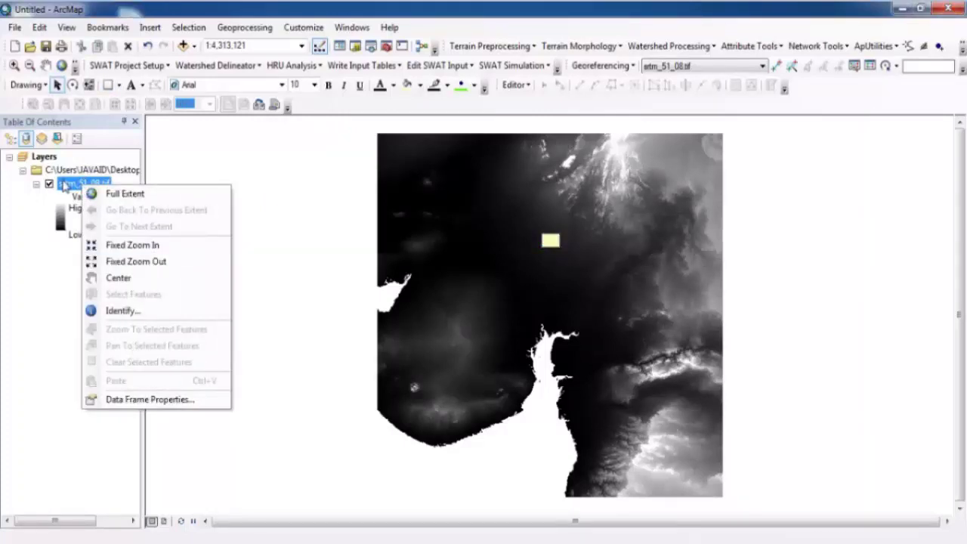
pyautogui.click(65, 186)
pyautogui.rightClick(65, 186)
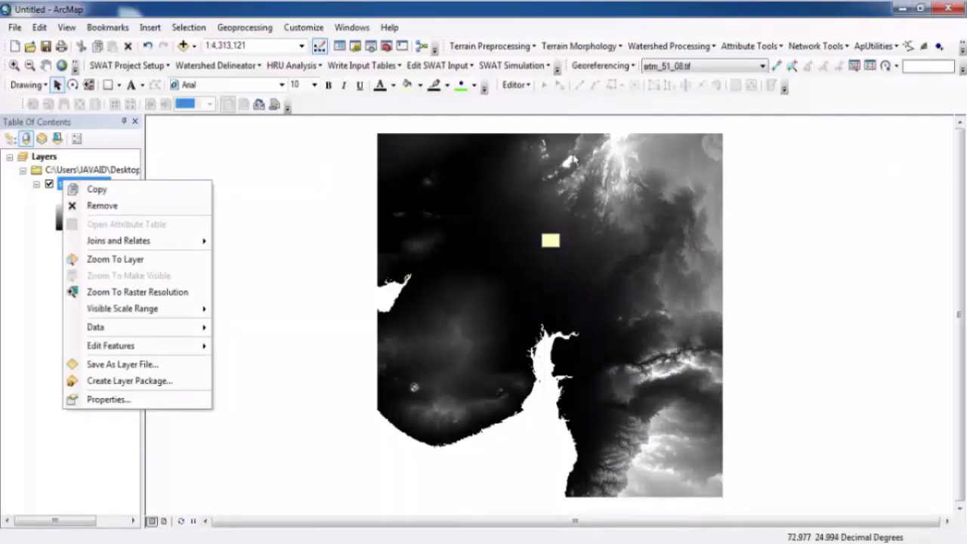
pyautogui.click(553, 246)
pyautogui.click(551, 240)
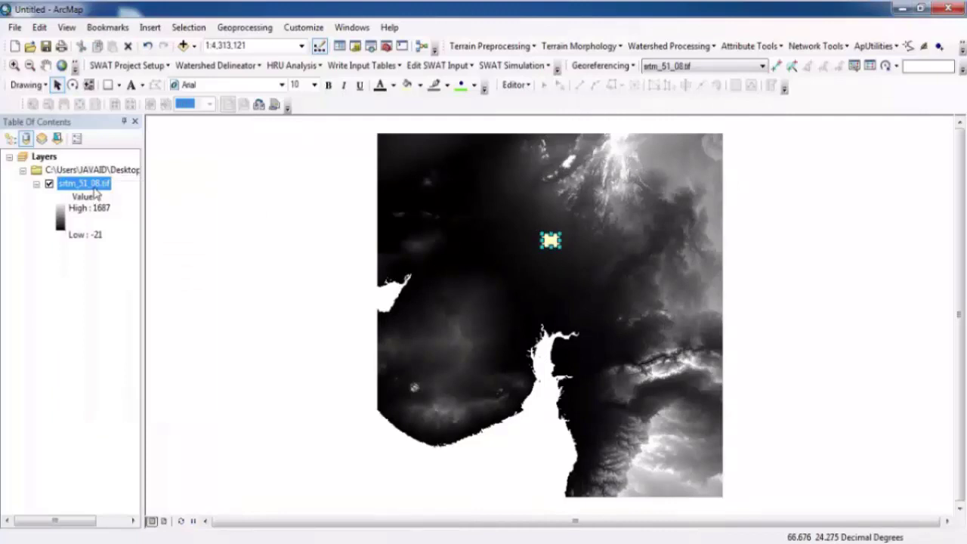
# Step: Export the part of srtm_51_08.tif within the selected graphic as a raster named srtm and add it to the map as a layer
pyautogui.rightClick(96, 194)
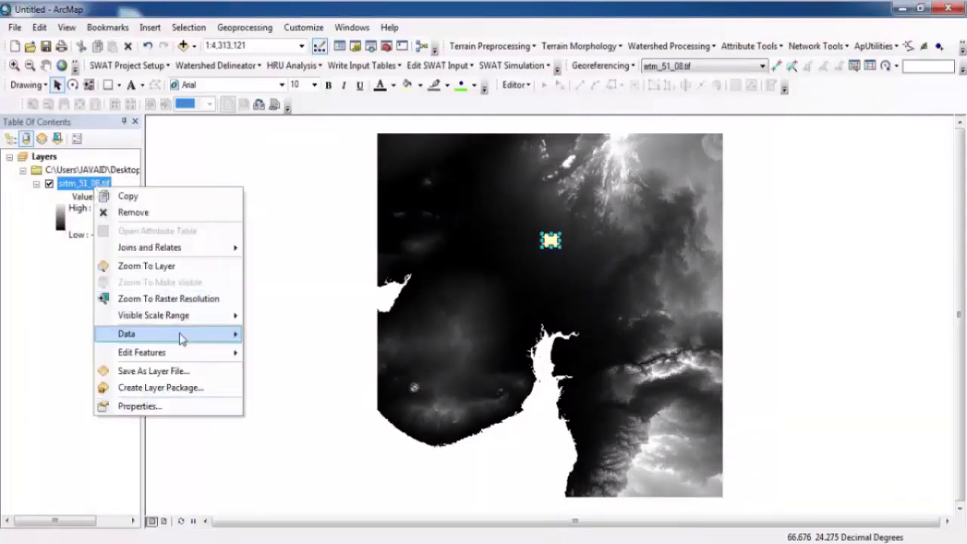
pyautogui.moveTo(181, 339)
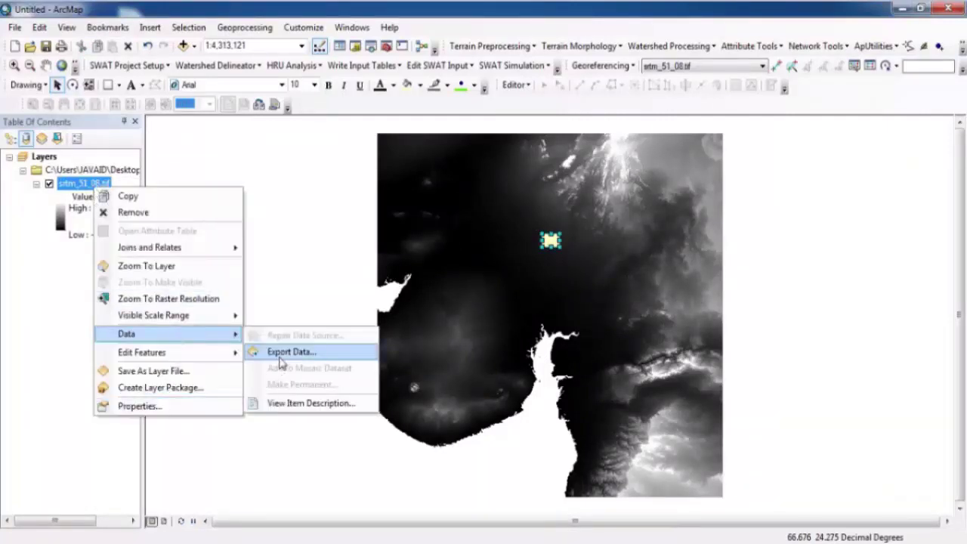
pyautogui.click(281, 360)
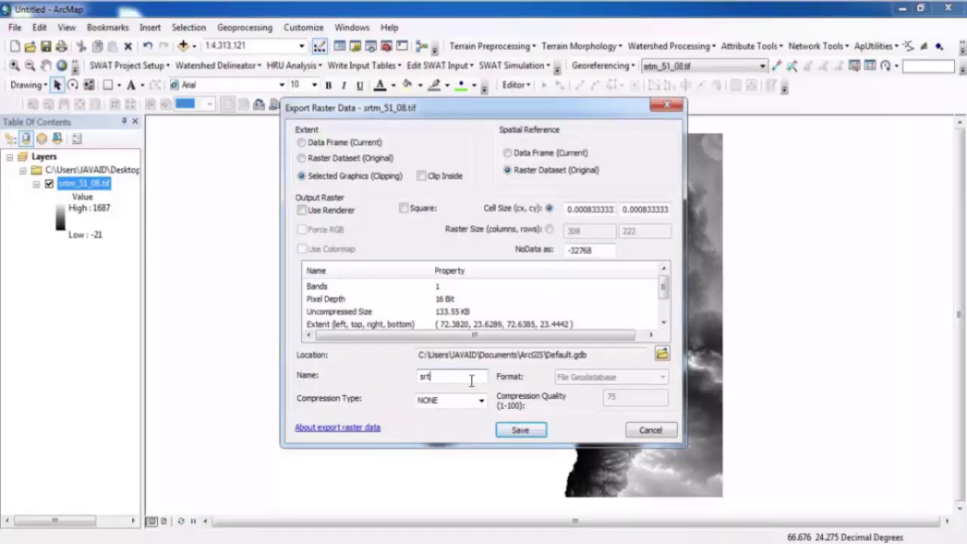
pyautogui.write('m')
pyautogui.click(520, 430)
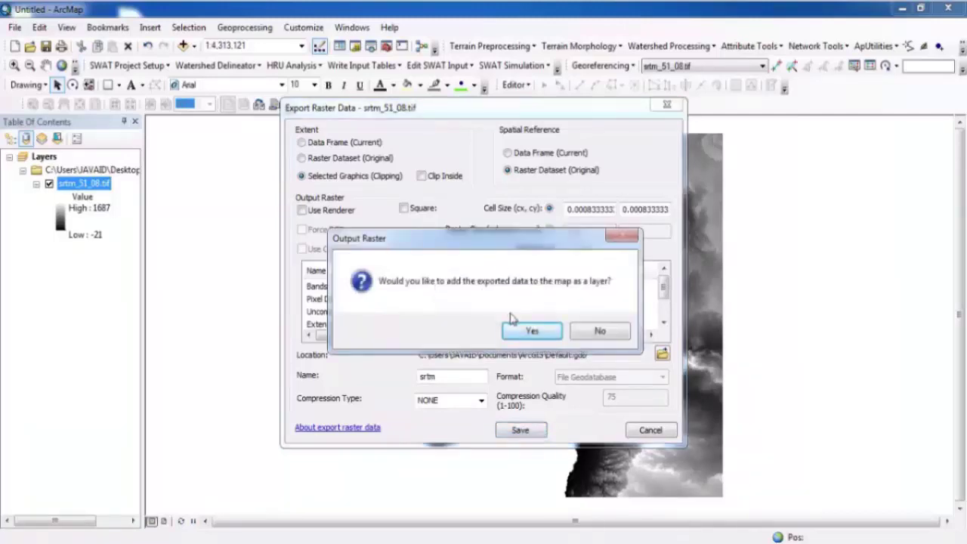
pyautogui.click(515, 332)
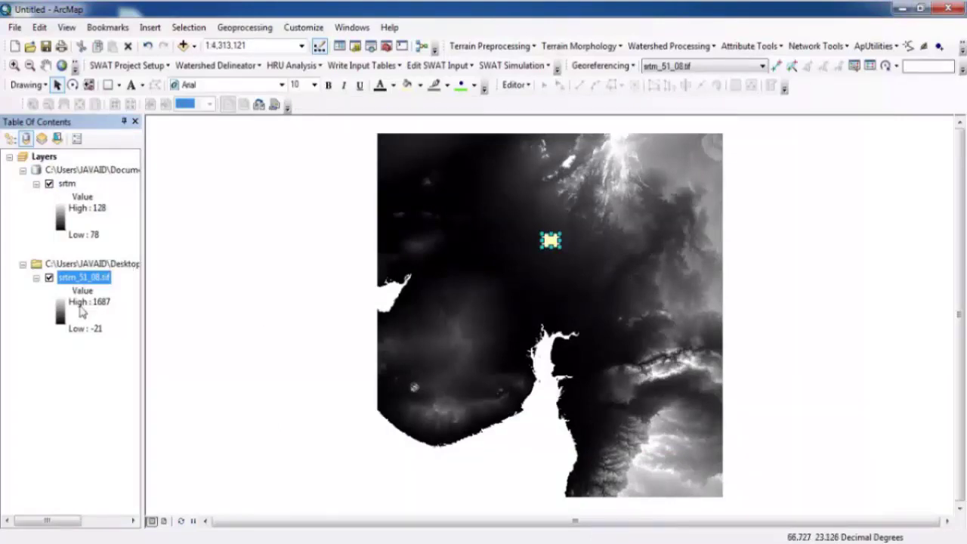
# Step: Hide the srtm_51_08.tif layer and delete the clipping rectangle to view the clipped srtm layer at its full extent
pyautogui.click(49, 279)
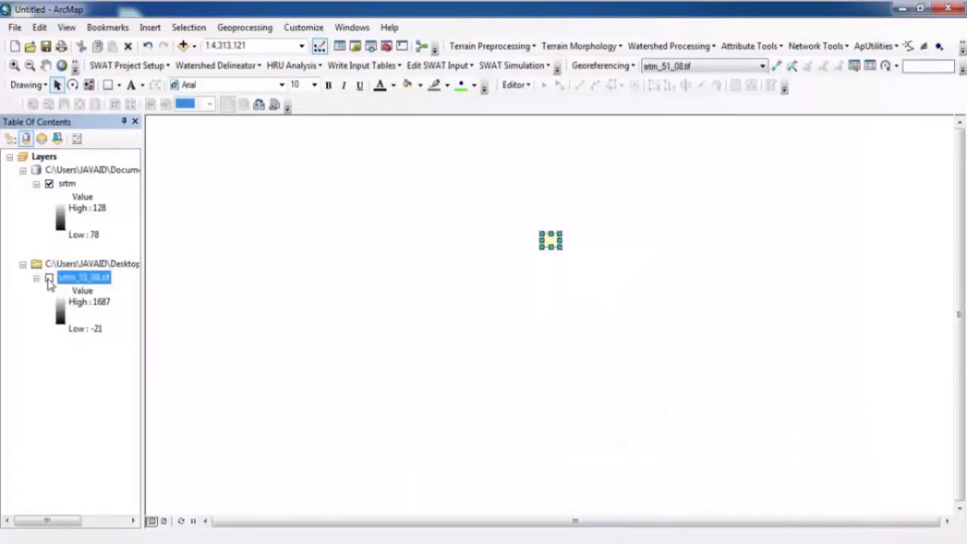
pyautogui.click(551, 241)
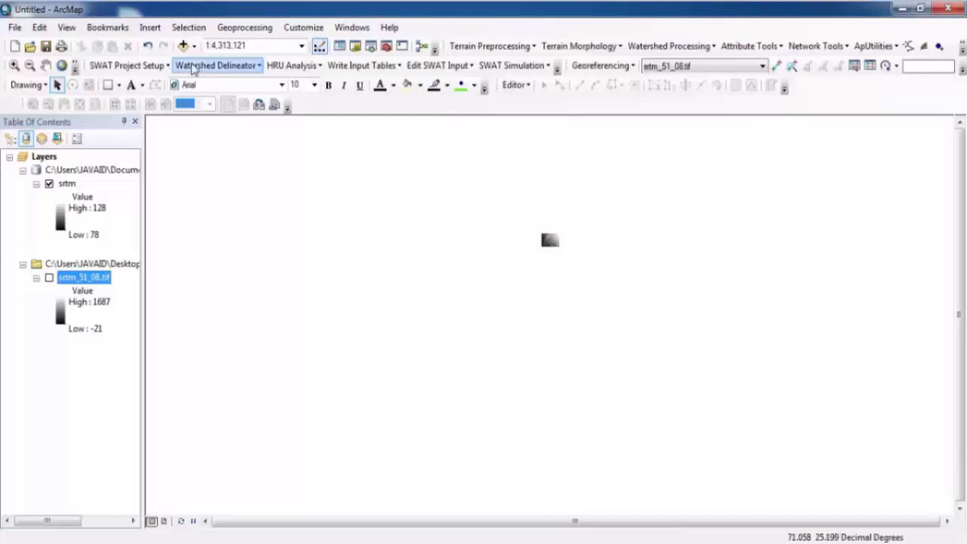
pyautogui.click(74, 185)
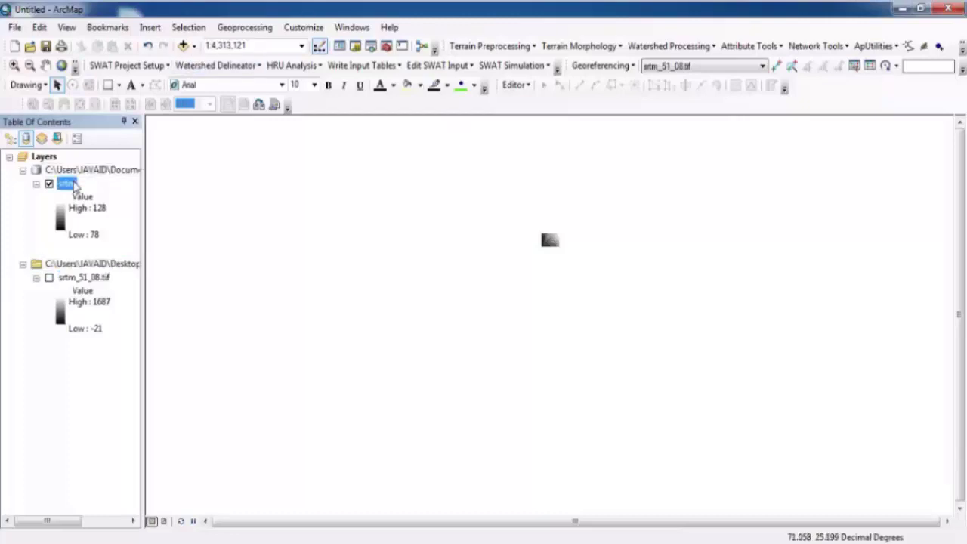
pyautogui.rightClick(75, 186)
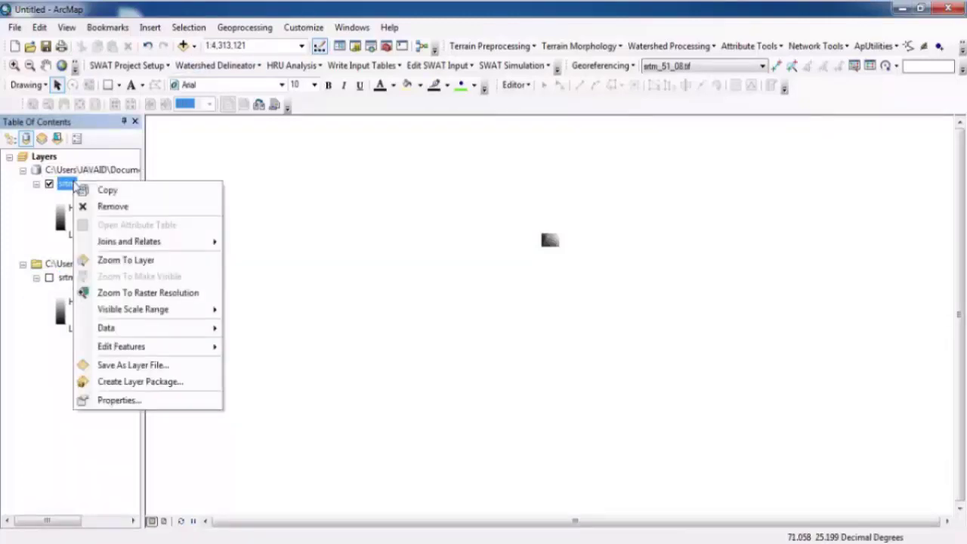
pyautogui.click(130, 263)
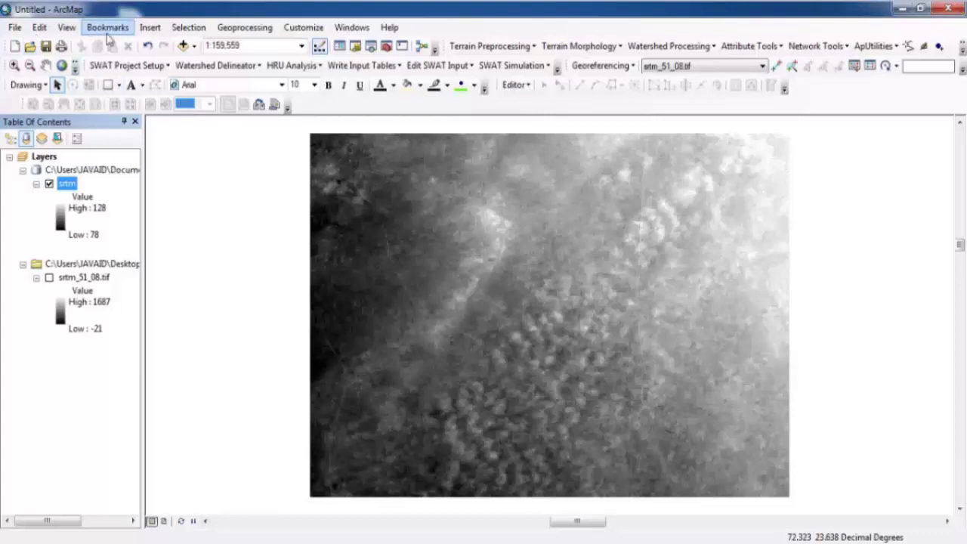
# Step: Run Fill Sinks on the srtm DEM with the Fill All method, outputting the Hydro DEM as Fil
pyautogui.click(510, 48)
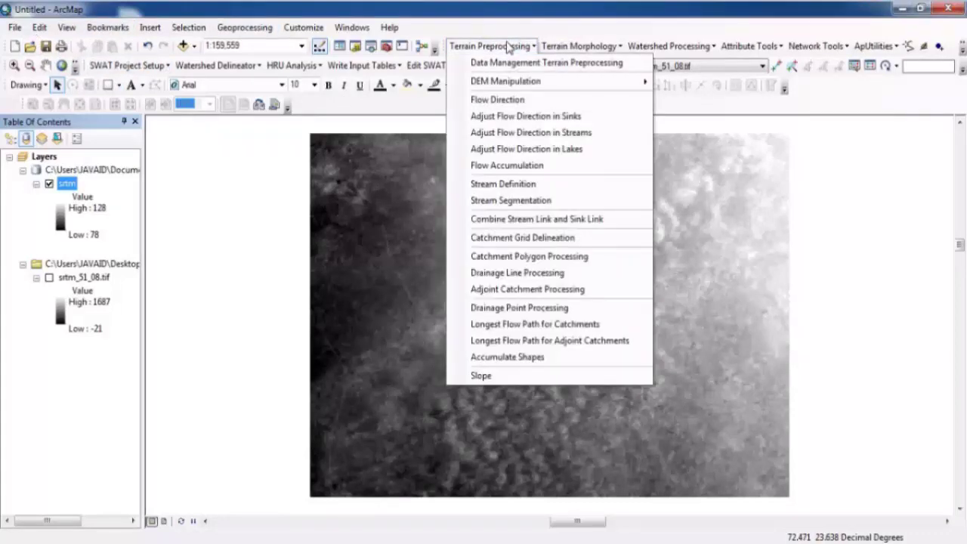
pyautogui.moveTo(519, 82)
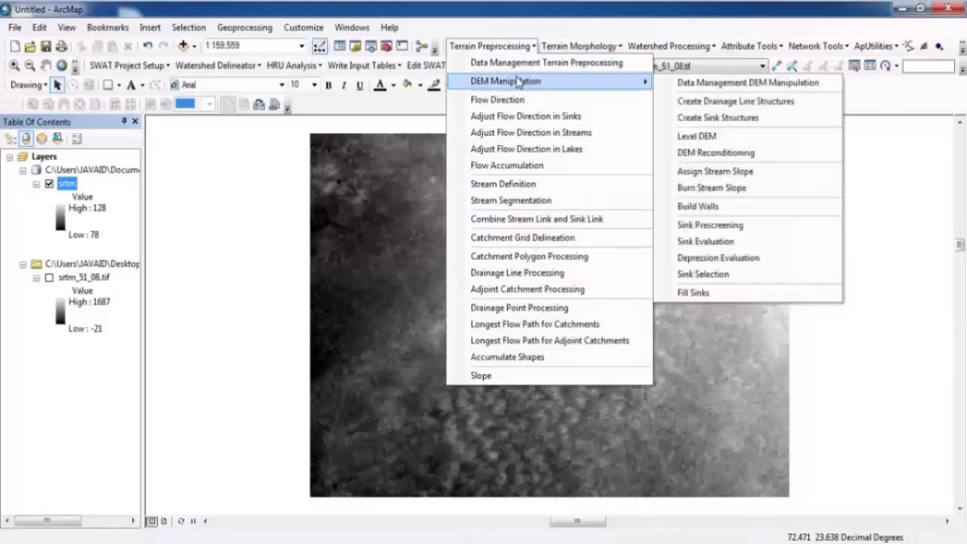
pyautogui.click(697, 301)
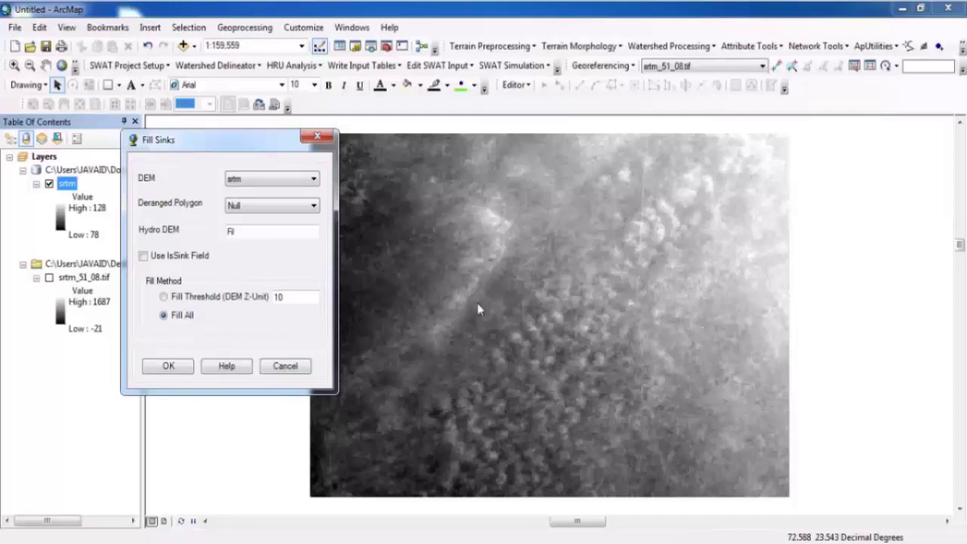
pyautogui.click(180, 370)
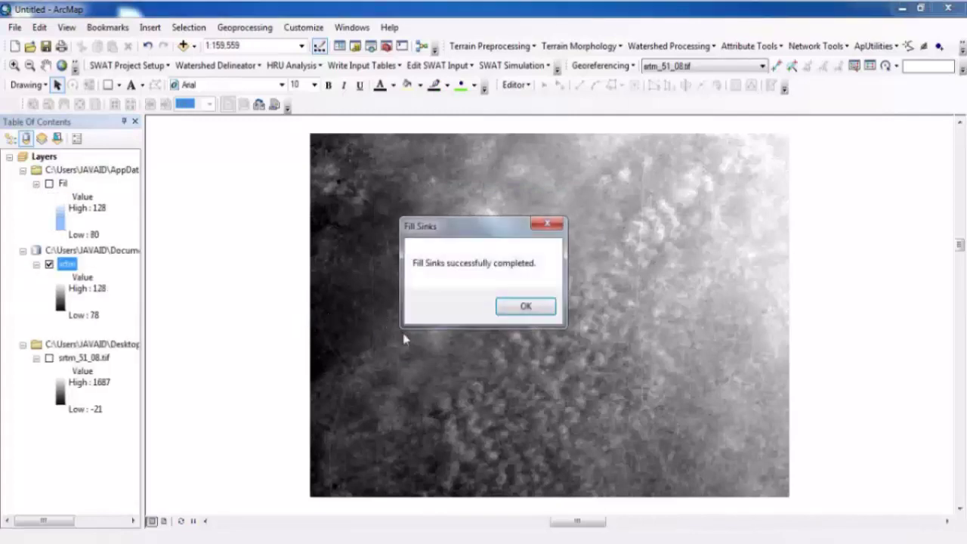
pyautogui.click(501, 308)
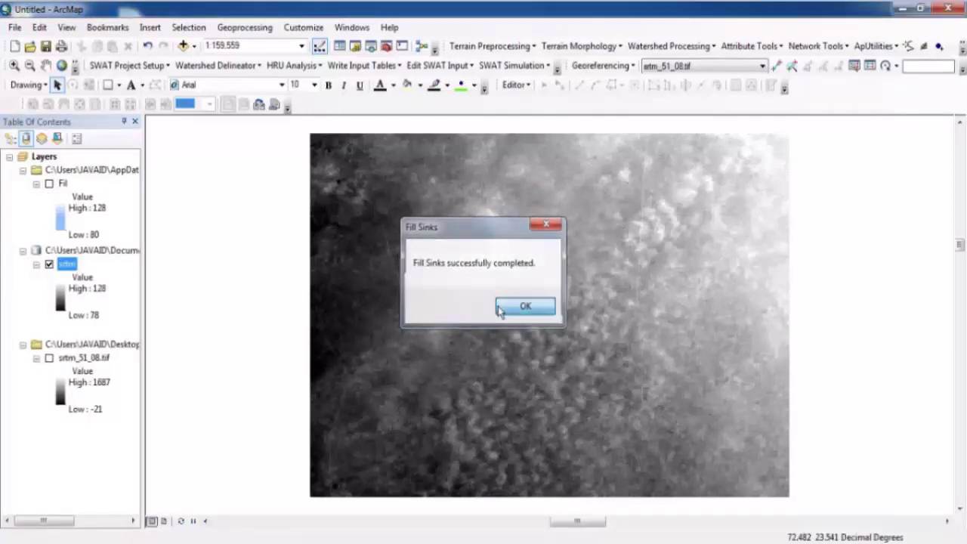
# Step: Run Flow Direction on the Fil Hydro DEM with a Null outer wall polygon, outputting the grid Fdr
pyautogui.click(492, 45)
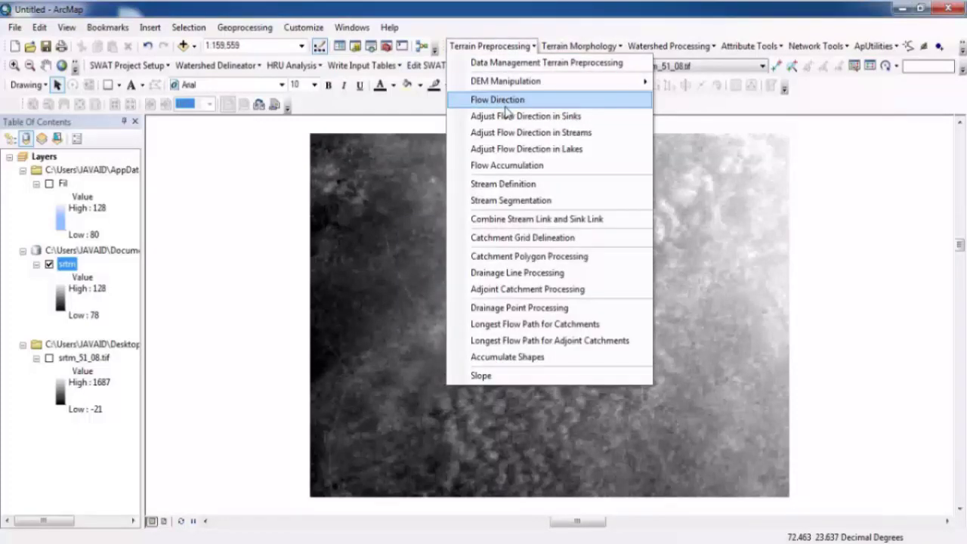
pyautogui.click(499, 99)
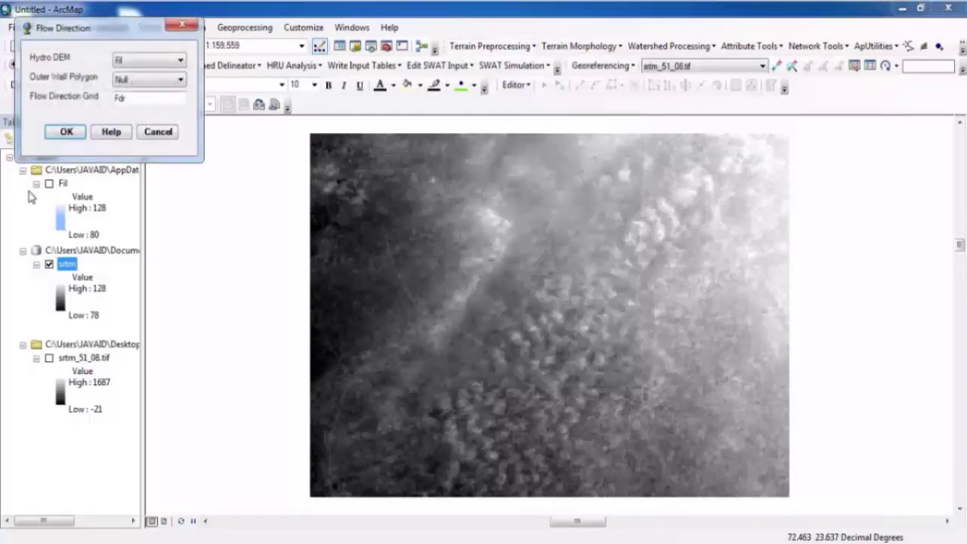
pyautogui.click(63, 133)
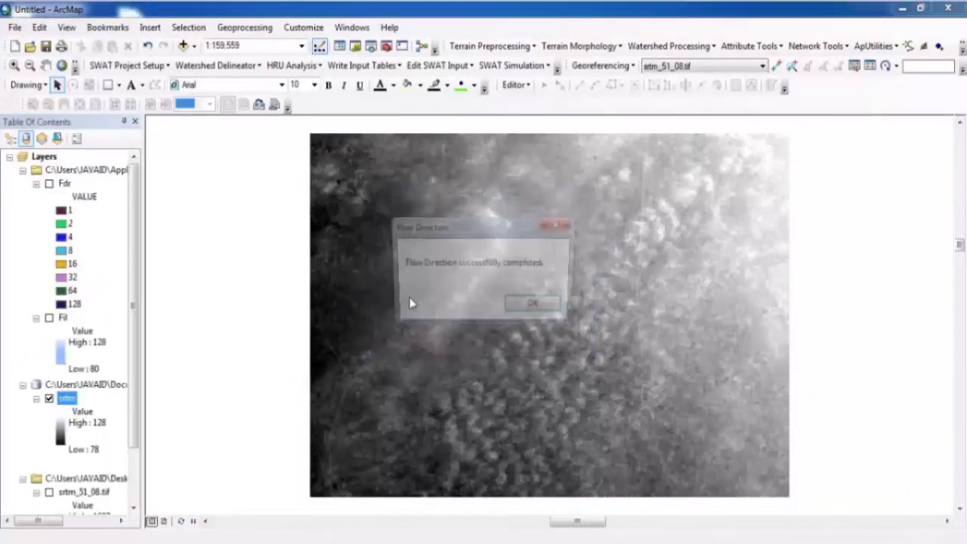
pyautogui.click(510, 308)
# Step: Run Flow Accumulation on the Fdr flow direction grid, outputting the grid Fac
pyautogui.click(521, 45)
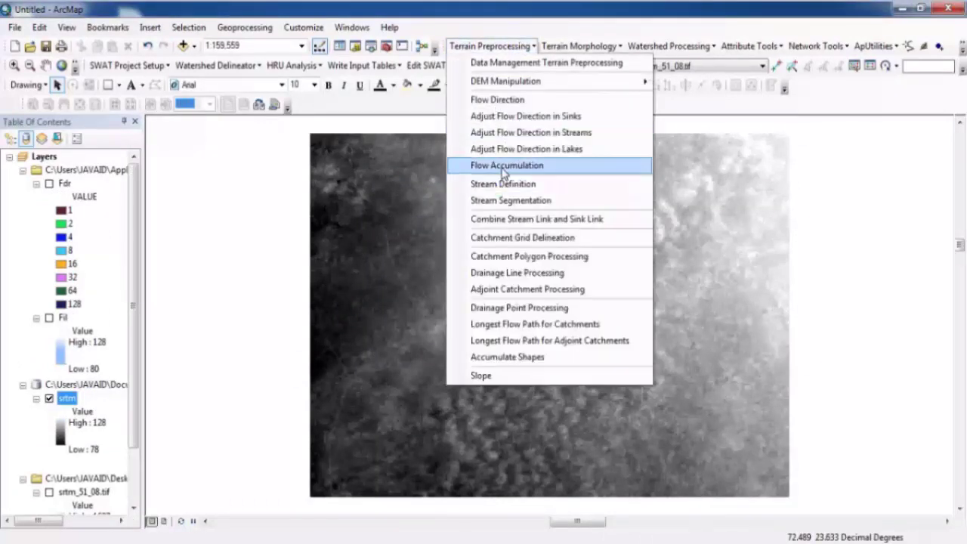
pyautogui.click(502, 166)
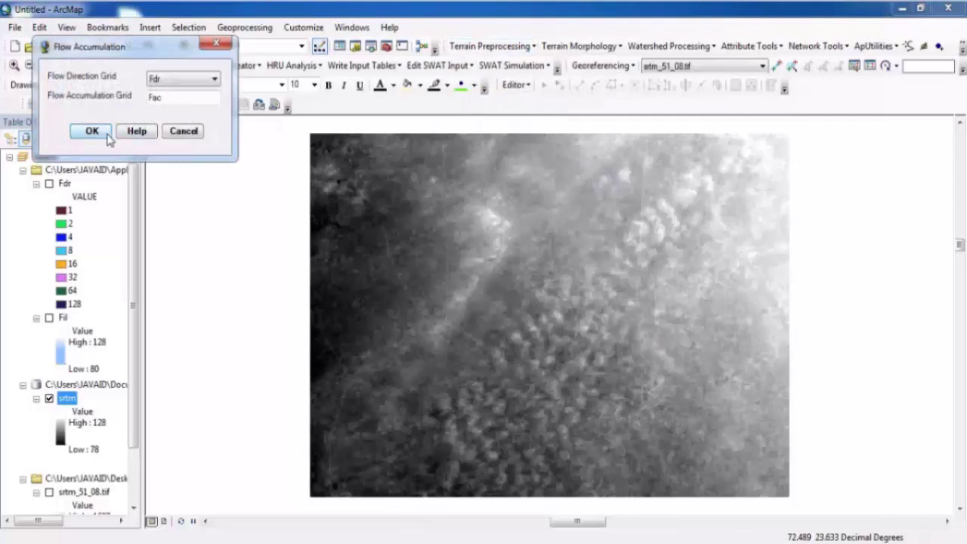
pyautogui.click(91, 131)
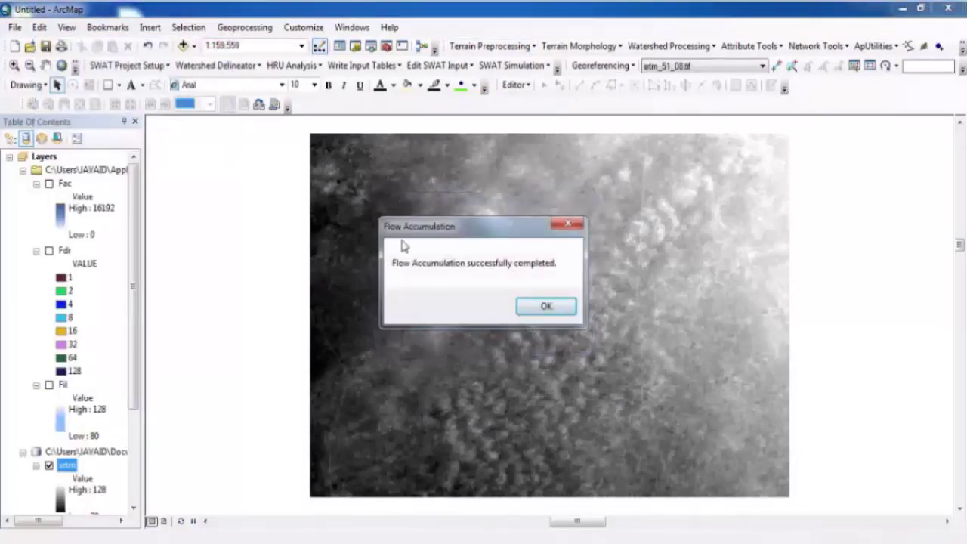
pyautogui.click(528, 308)
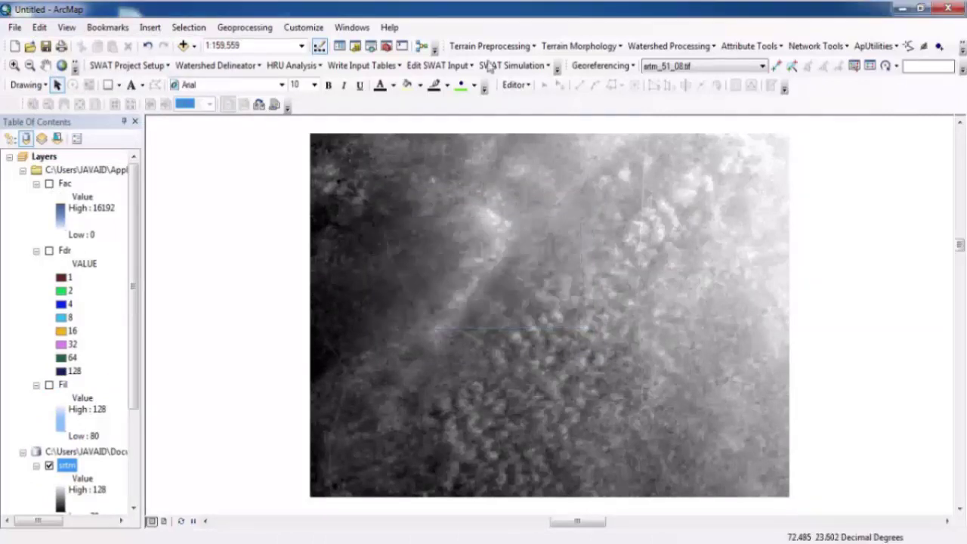
# Step: Run Stream Definition on the Fac flow accumulation grid with a threshold of 20 cells, outputting the stream grid Str
pyautogui.click(480, 47)
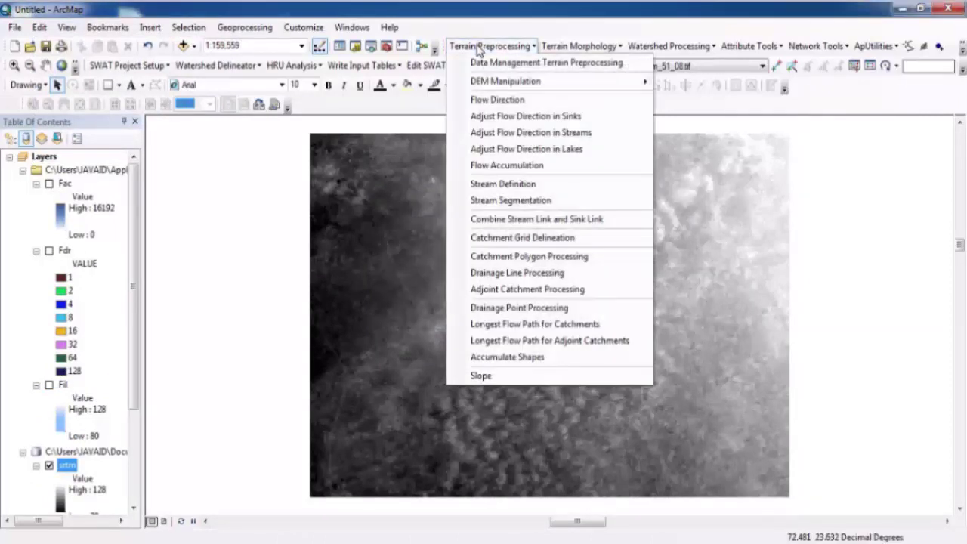
pyautogui.click(533, 184)
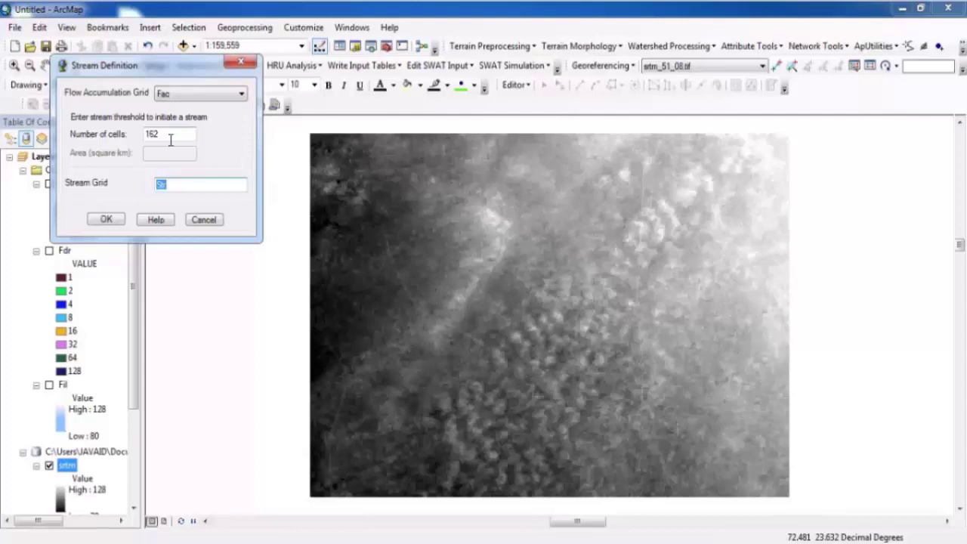
pyautogui.press('BackSpace')
pyautogui.press('BackSpace')
pyautogui.press('BackSpace')
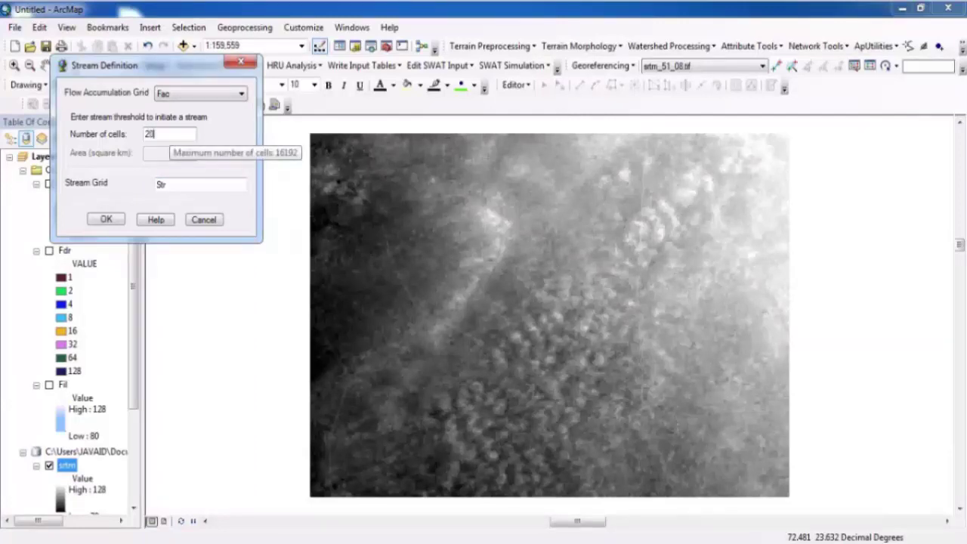
pyautogui.click(100, 220)
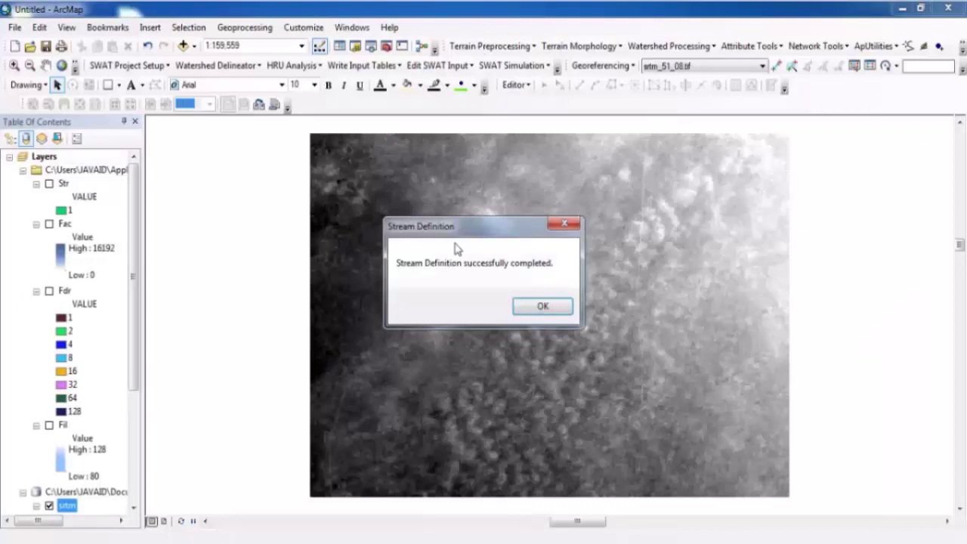
pyautogui.click(532, 310)
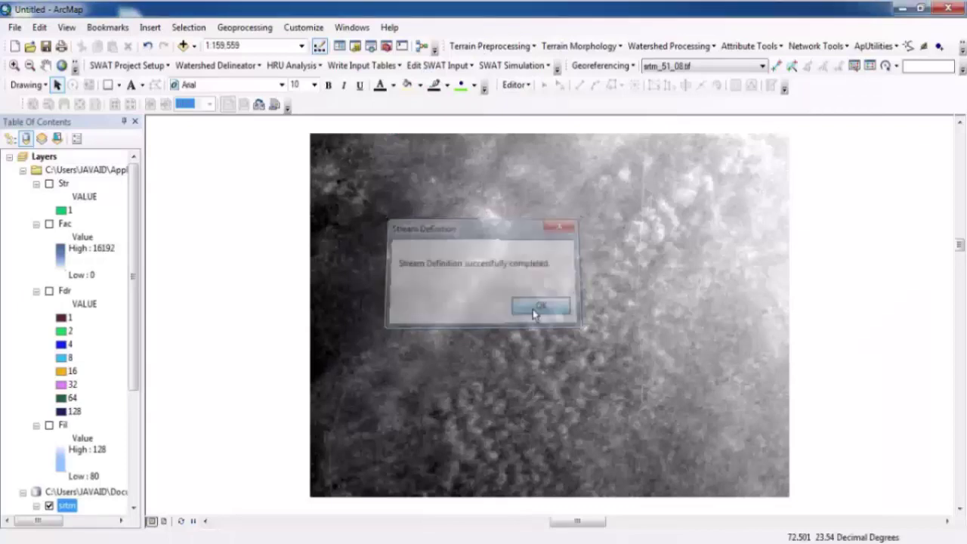
# Step: Run Stream Segmentation with the Fdr and Str grids and Null sink watershed and sink link grids, outputting StrLnk
pyautogui.click(495, 46)
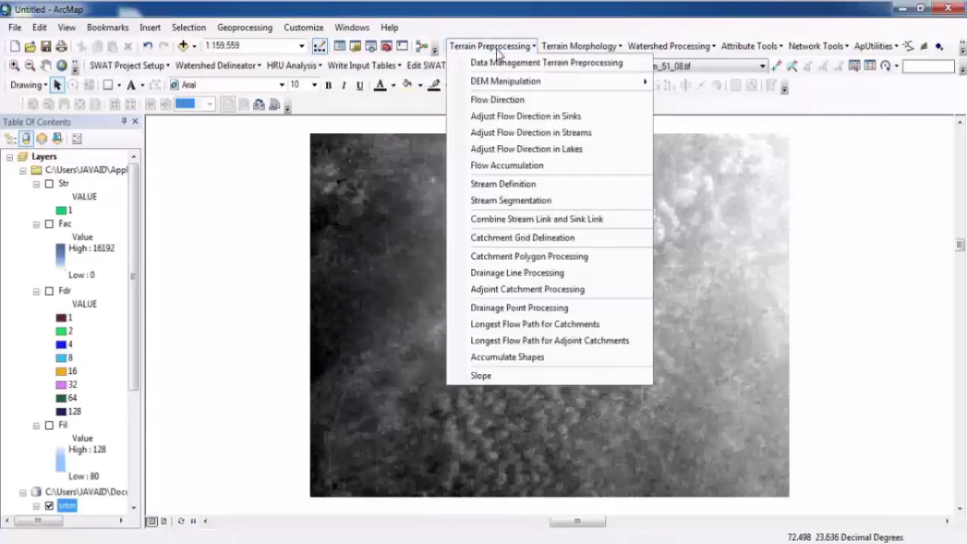
pyautogui.click(516, 200)
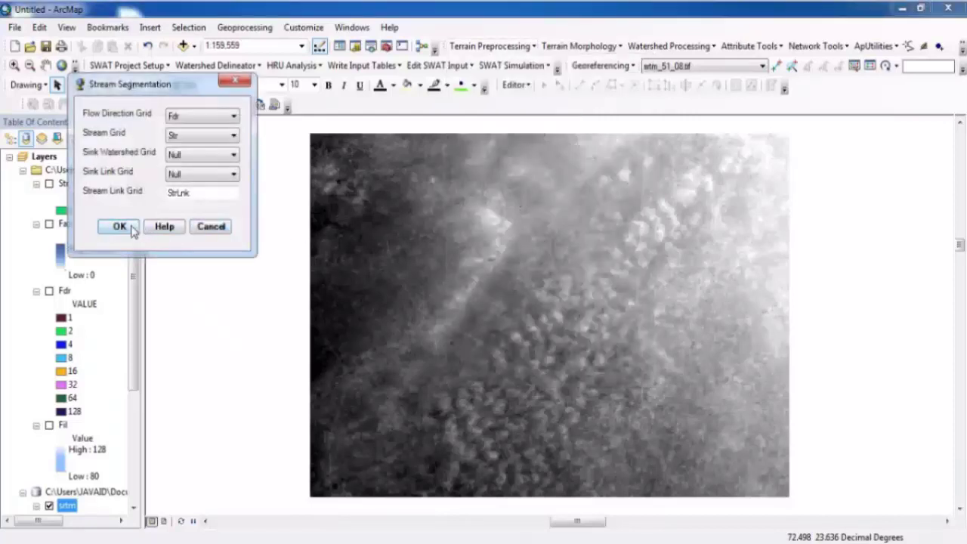
pyautogui.click(130, 231)
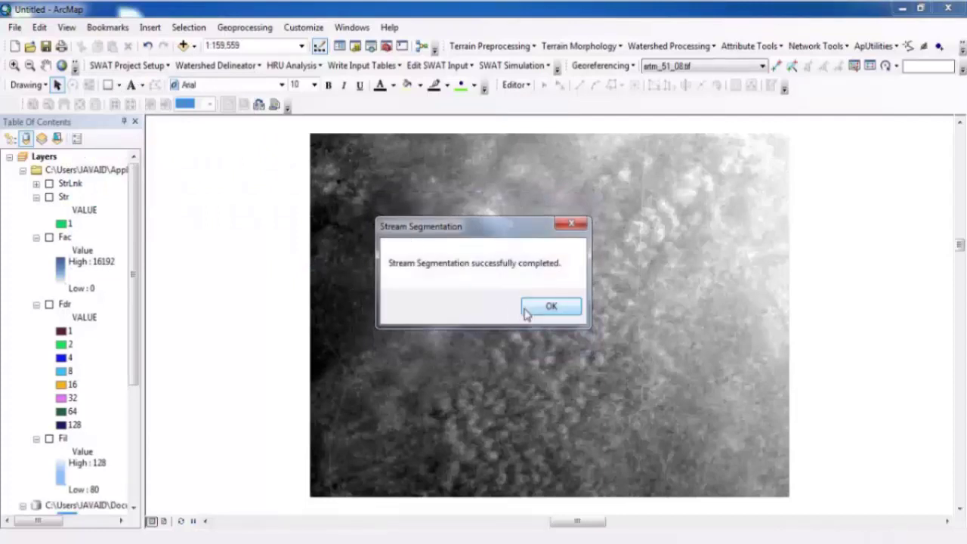
pyautogui.click(551, 306)
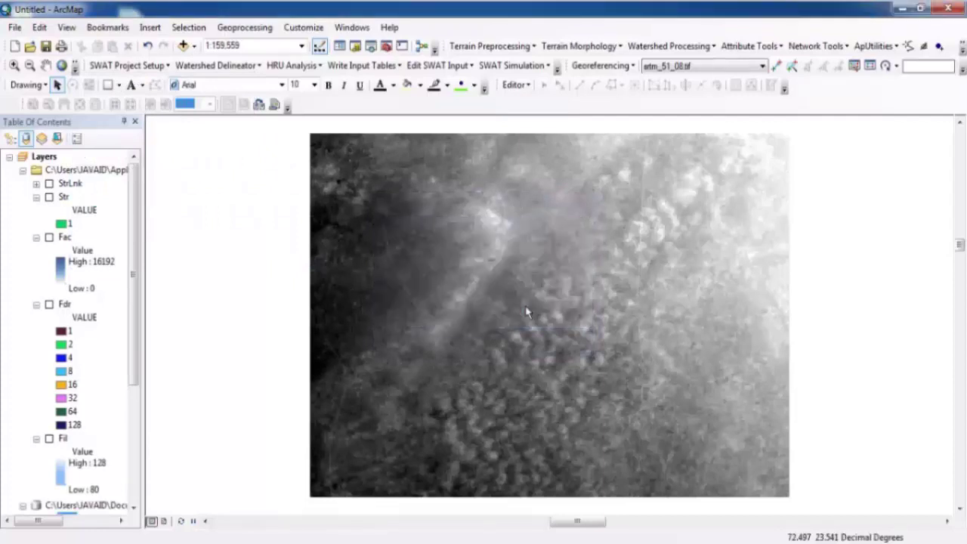
# Step: Run Catchment Grid Delineation with the Fdr flow direction grid and the StrLnk link grid, outputting the catchment grid Cat
pyautogui.click(464, 48)
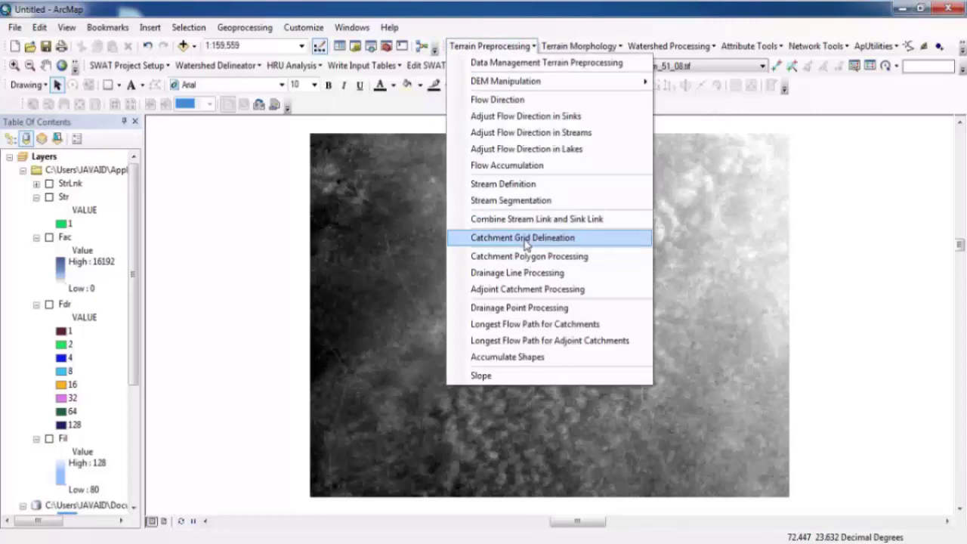
pyautogui.click(526, 242)
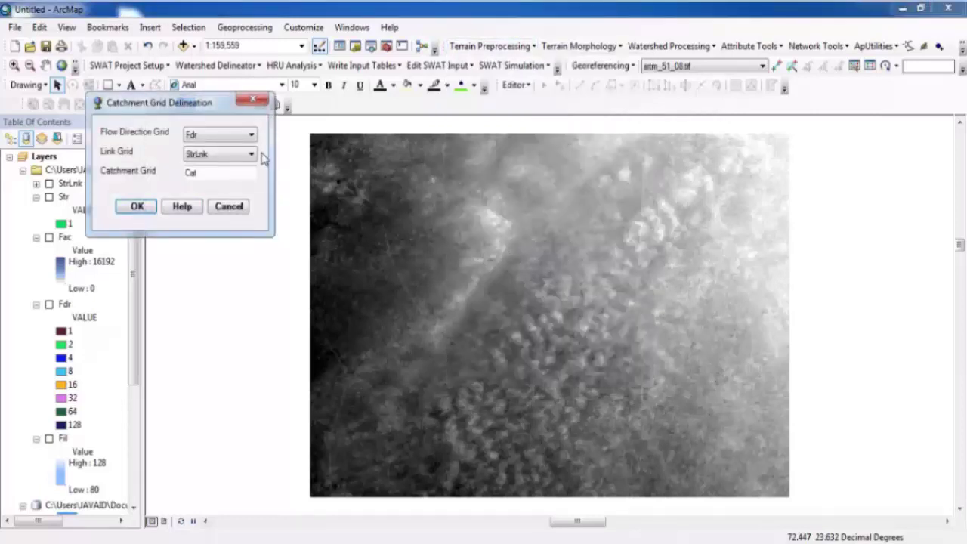
pyautogui.click(149, 207)
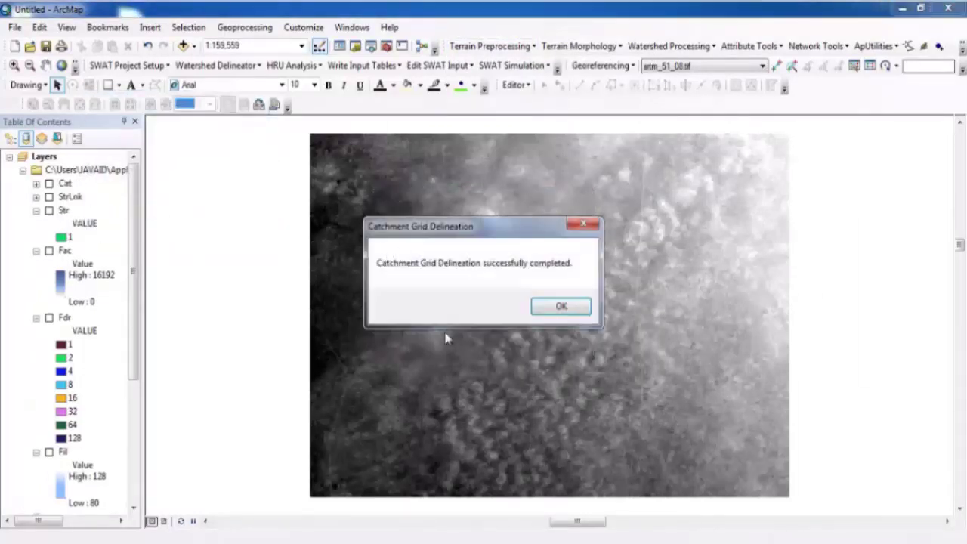
pyautogui.click(557, 305)
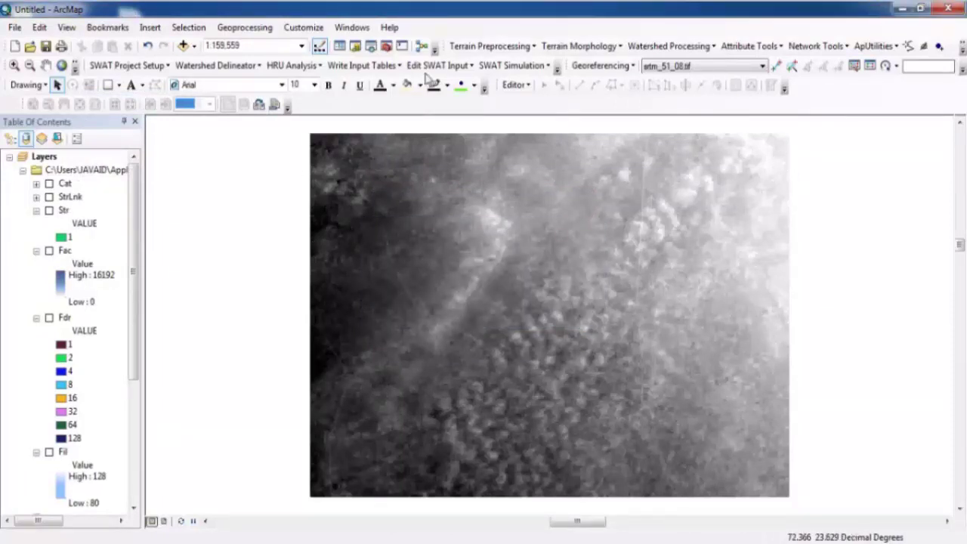
# Step: Run Catchment Polygon Processing on the Cat catchment grid, outputting the polygon layer Catchment
pyautogui.click(492, 48)
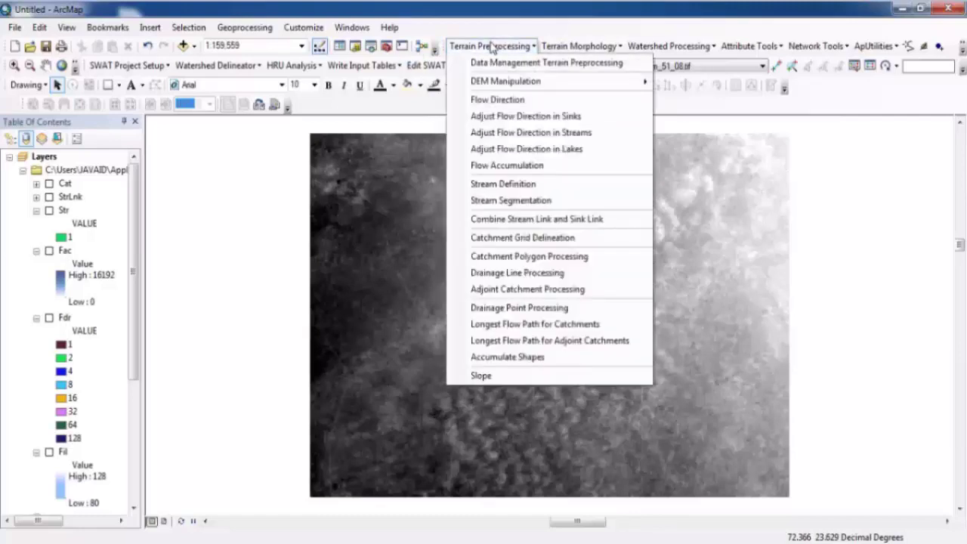
pyautogui.click(543, 255)
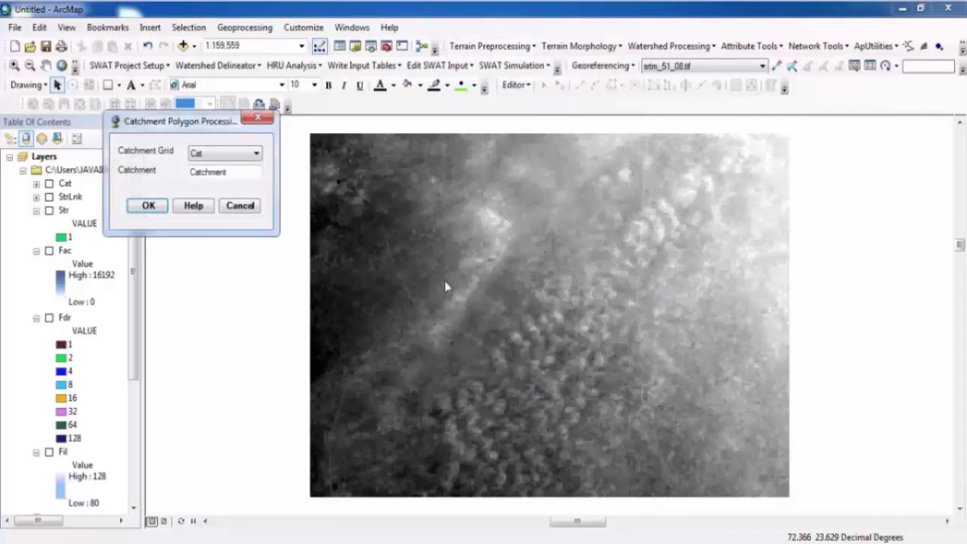
pyautogui.click(155, 212)
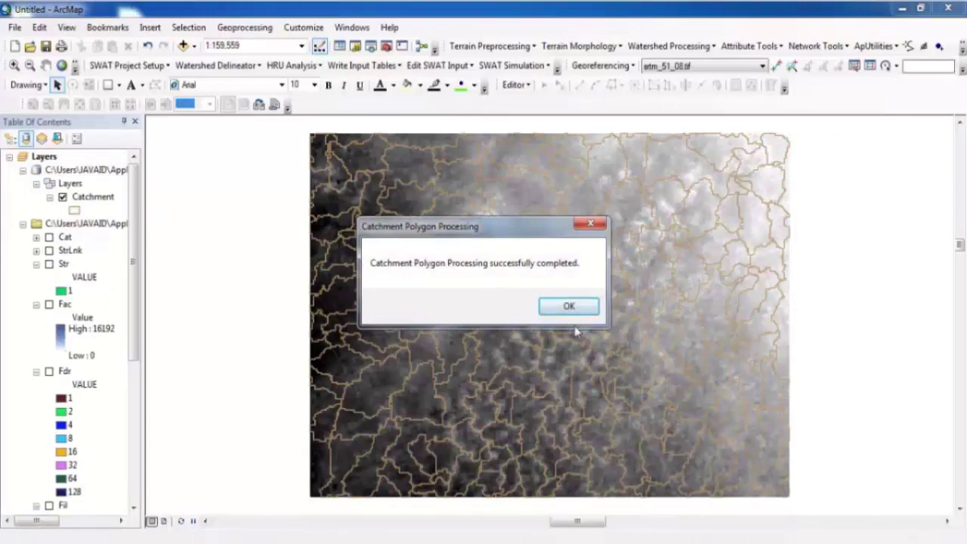
pyautogui.click(570, 308)
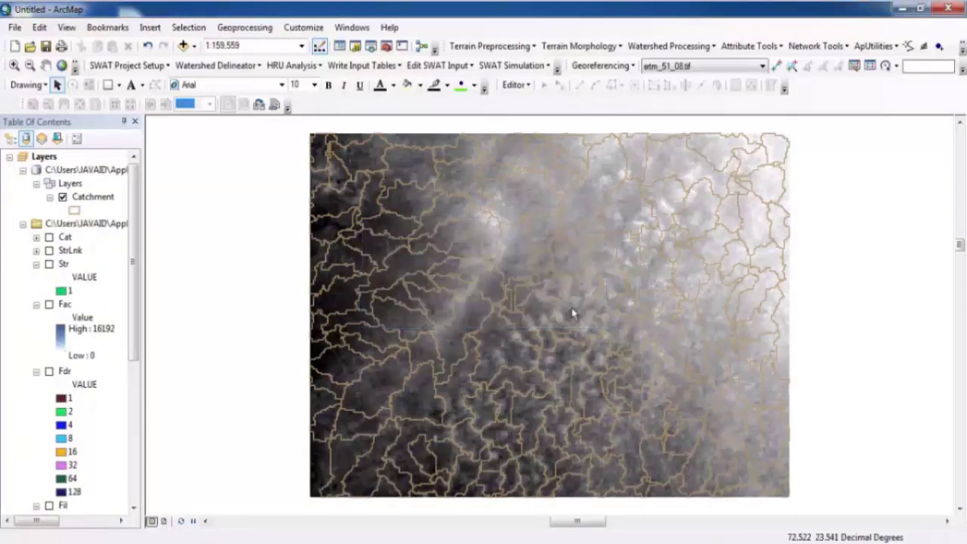
pyautogui.click(519, 47)
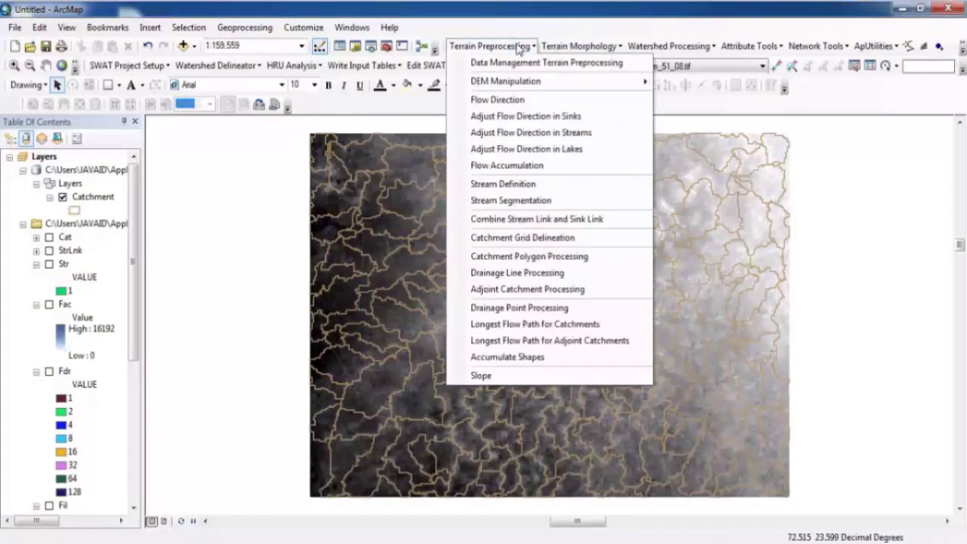
pyautogui.click(530, 308)
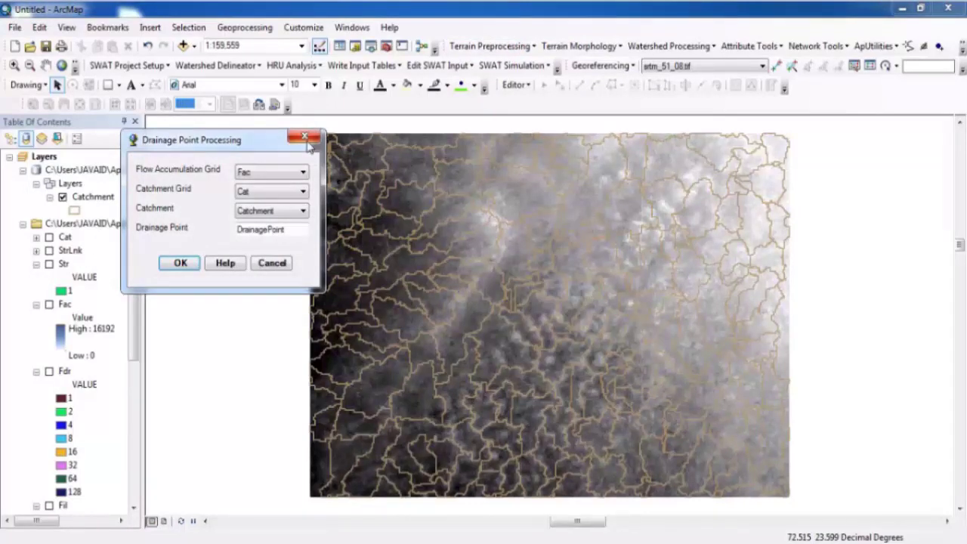
pyautogui.click(306, 139)
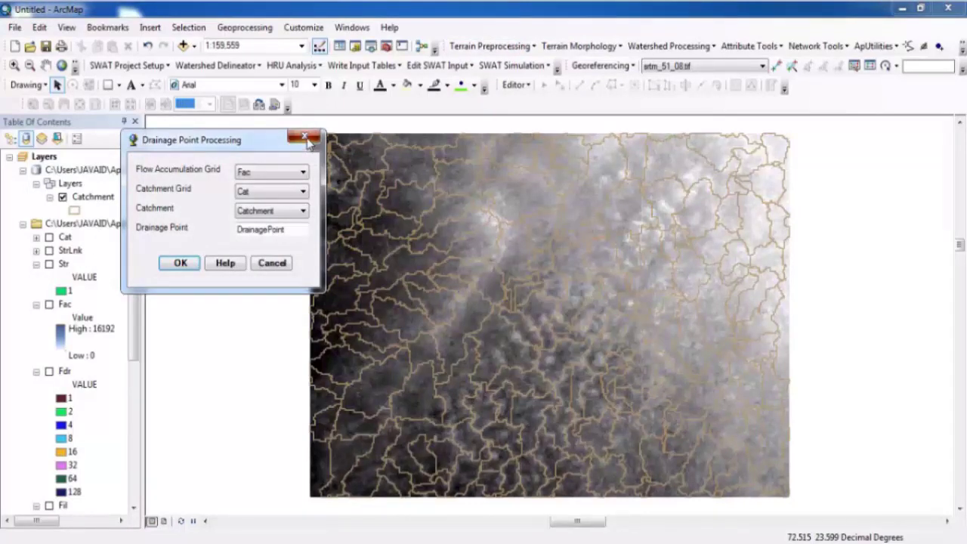
# Step: Try to run Drainage Line Processing on the unsaved map document
pyautogui.click(457, 48)
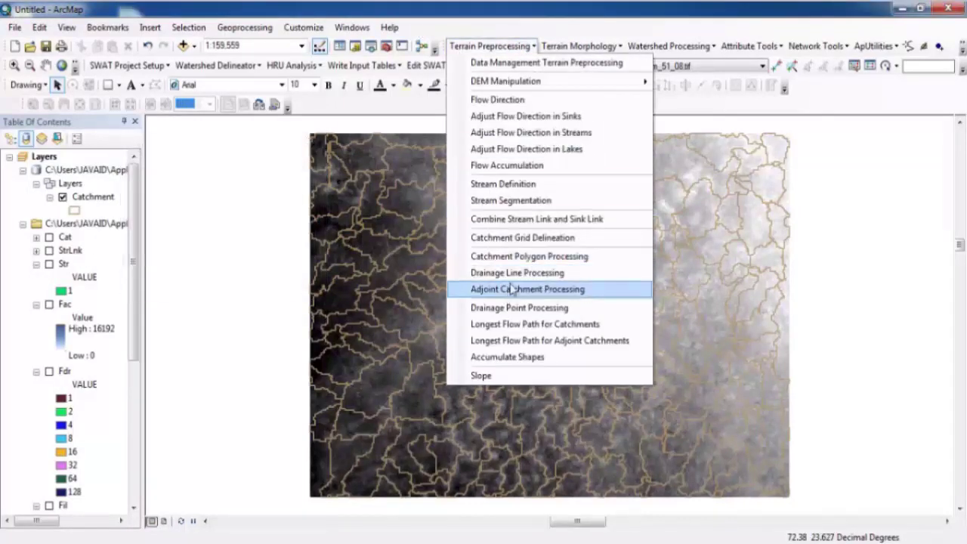
pyautogui.click(514, 276)
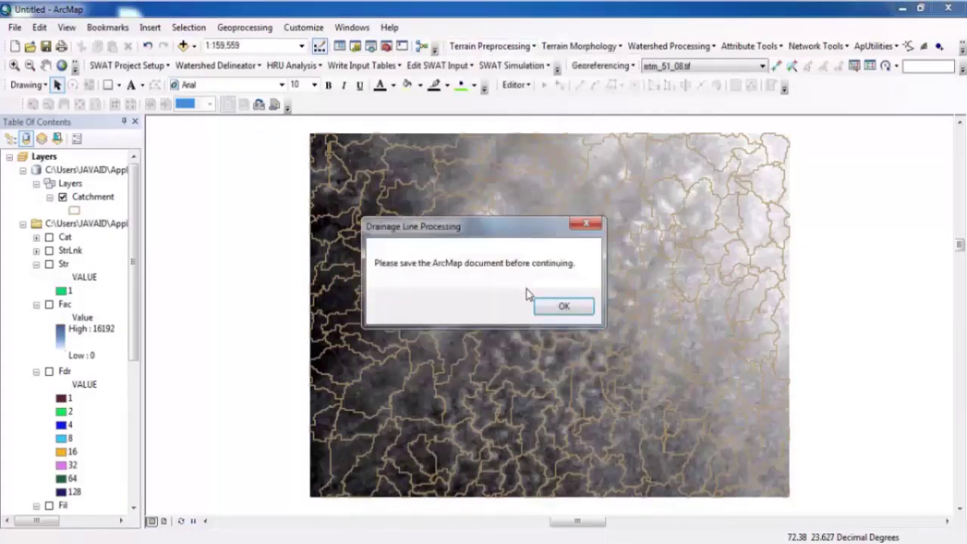
pyautogui.click(561, 308)
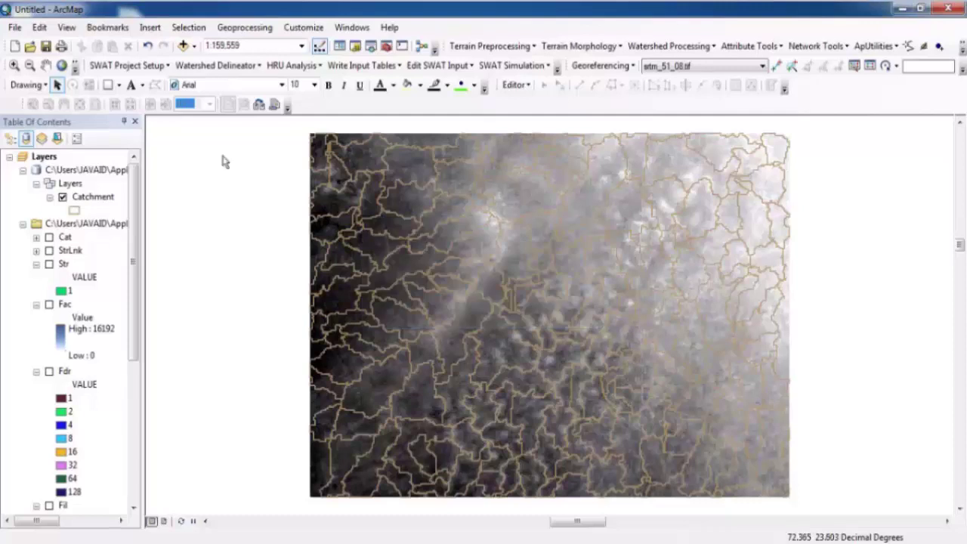
# Step: Save the map document as delini in the srtm_51_08 folder
pyautogui.click(12, 27)
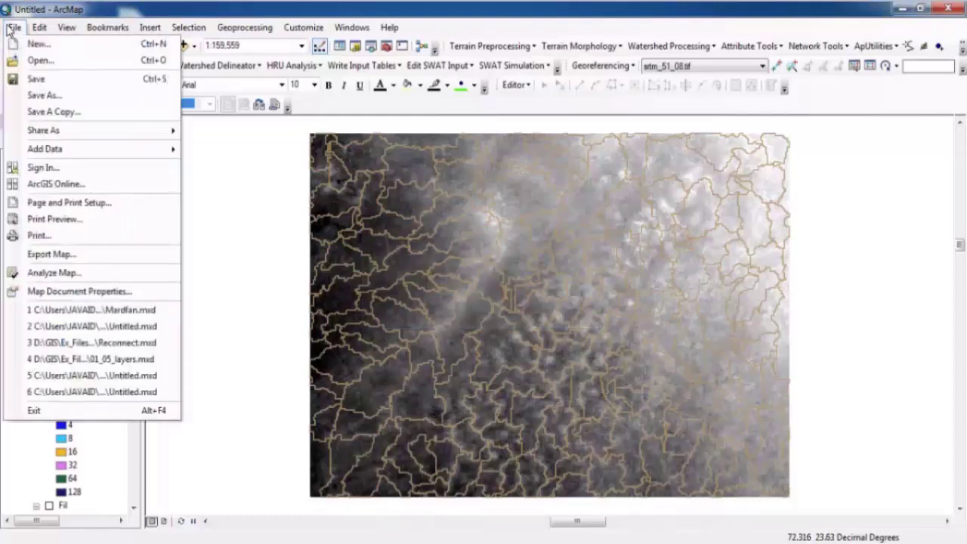
pyautogui.click(42, 96)
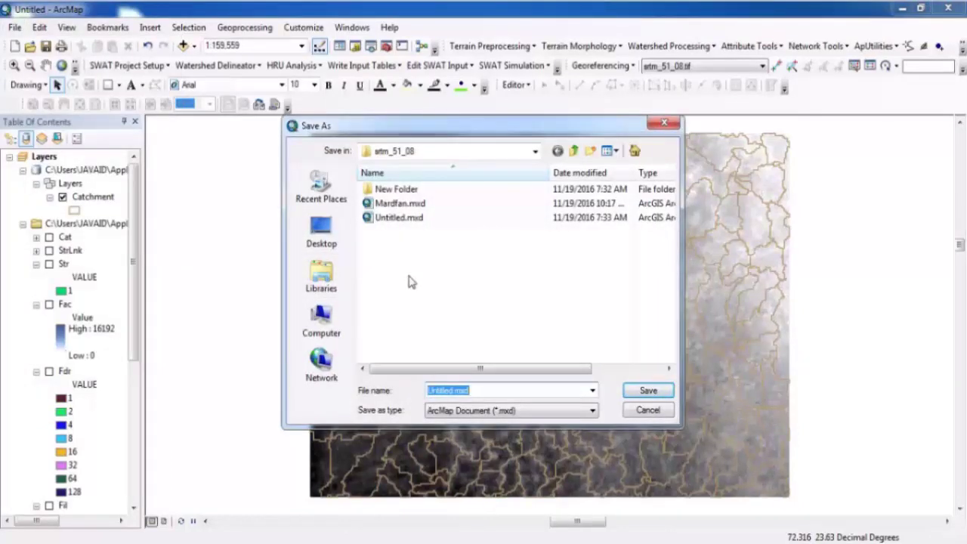
pyautogui.write('delini')
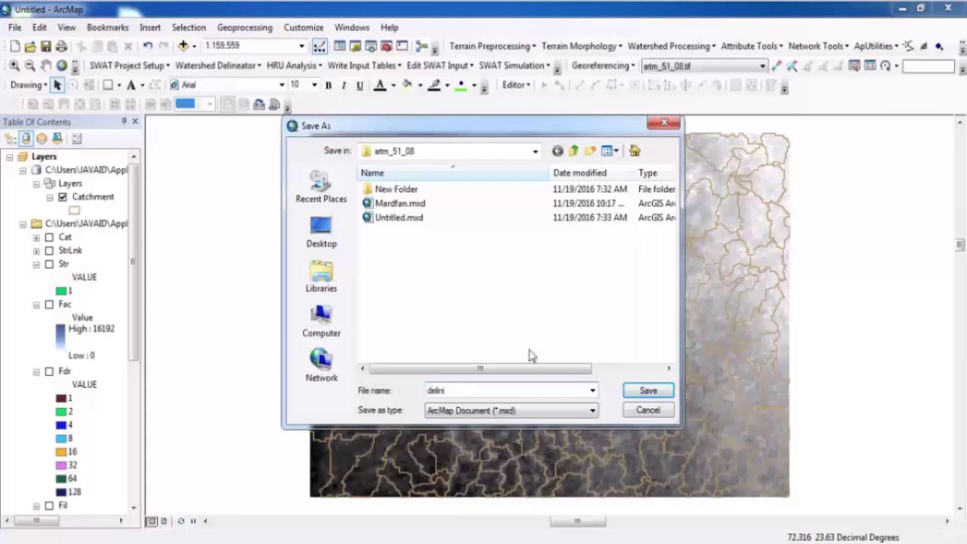
pyautogui.click(641, 391)
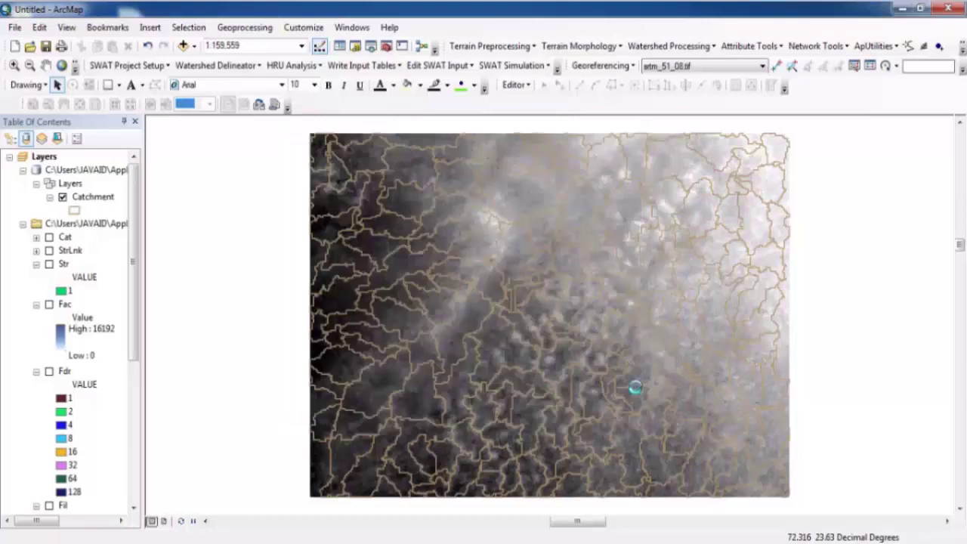
# Step: Run Drainage Line Processing with the StrLnk stream link grid and the Fdr flow direction grid, outputting the layer DrainageLine
pyautogui.click(485, 46)
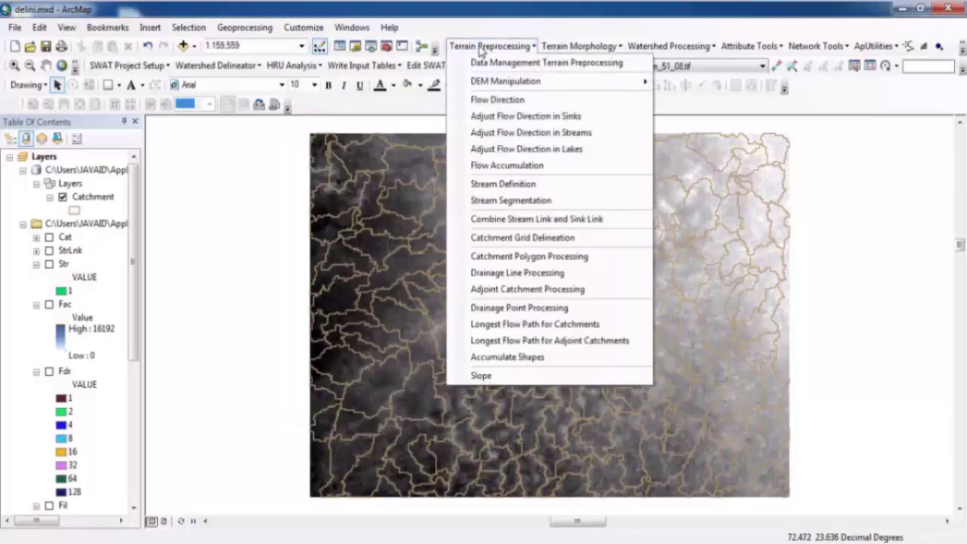
pyautogui.click(538, 273)
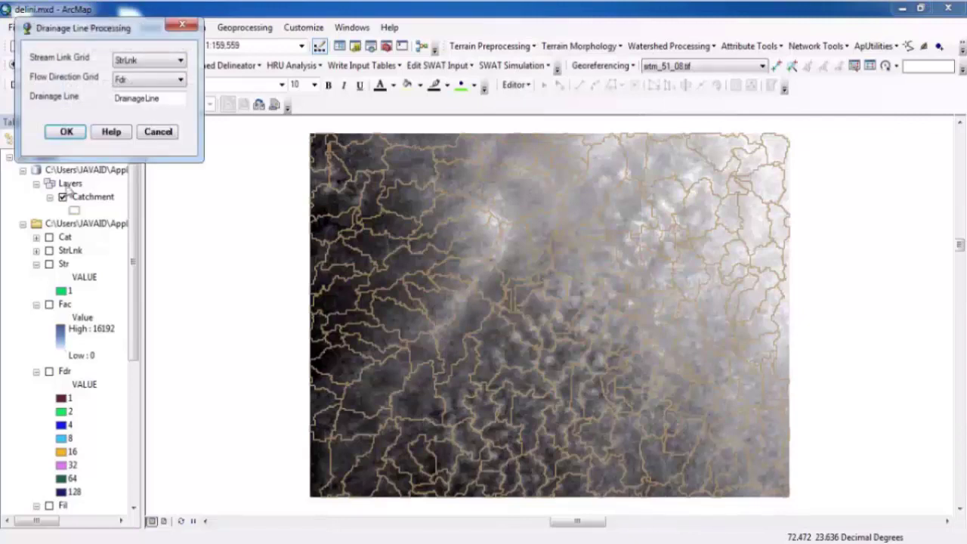
pyautogui.click(66, 132)
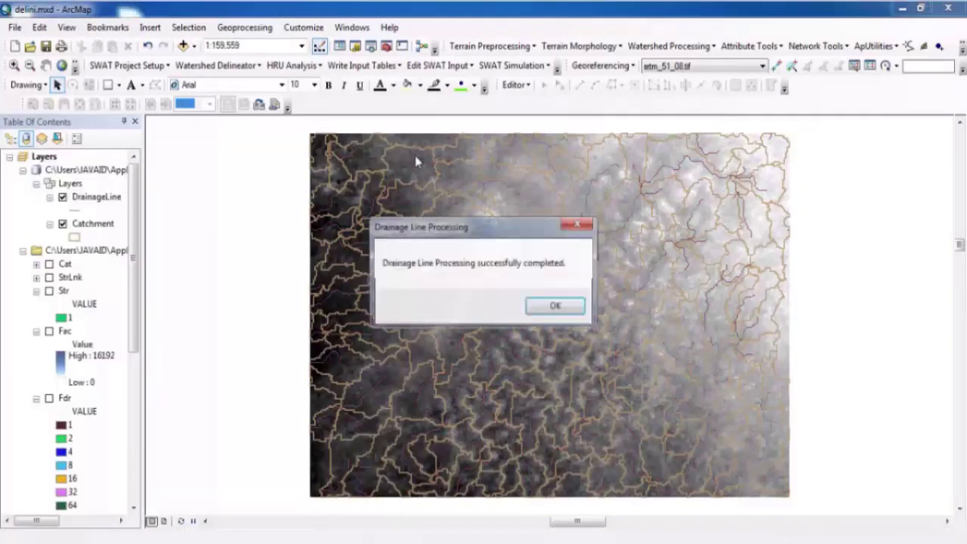
pyautogui.click(541, 310)
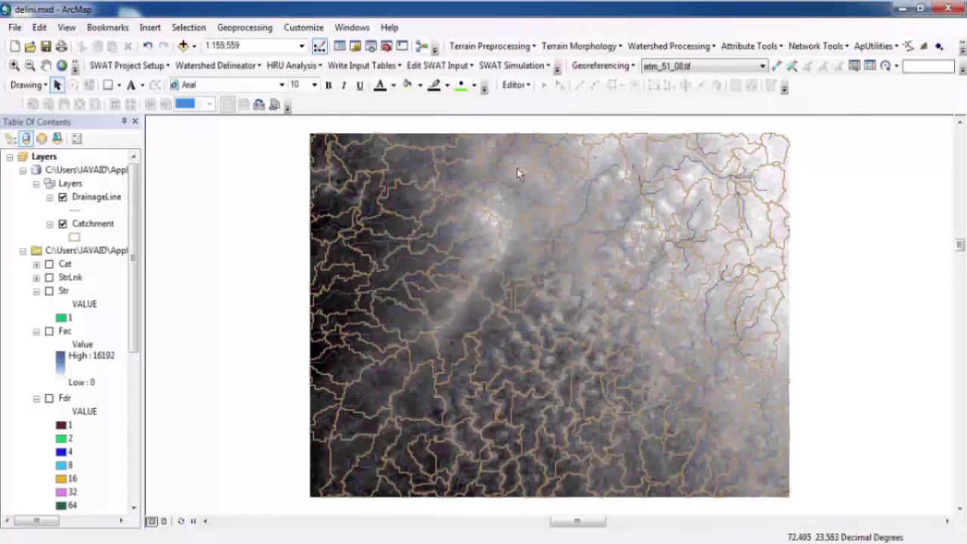
# Step: Run Drainage Point Processing with the Fac flow accumulation grid, the Cat grid and the Catchment layer, outputting DrainagePoint
pyautogui.click(507, 46)
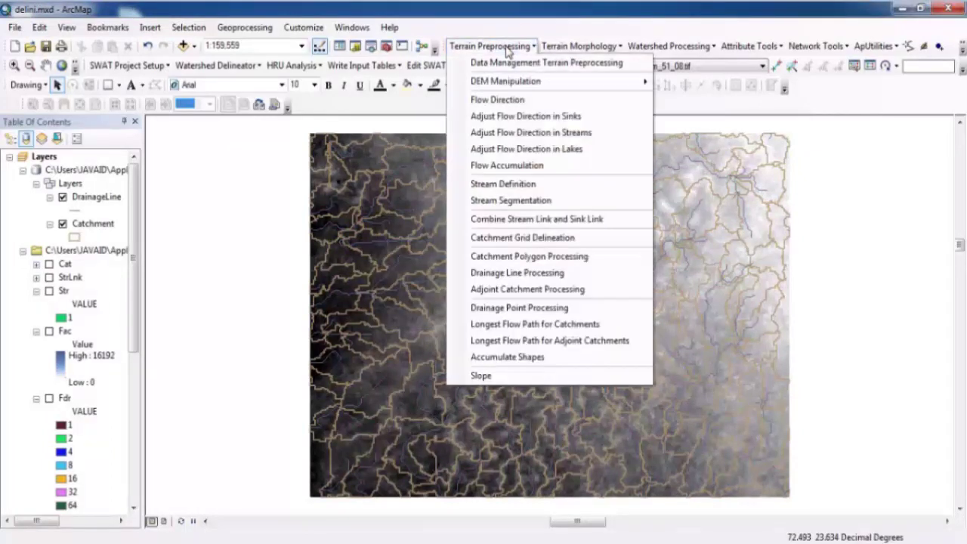
pyautogui.click(538, 307)
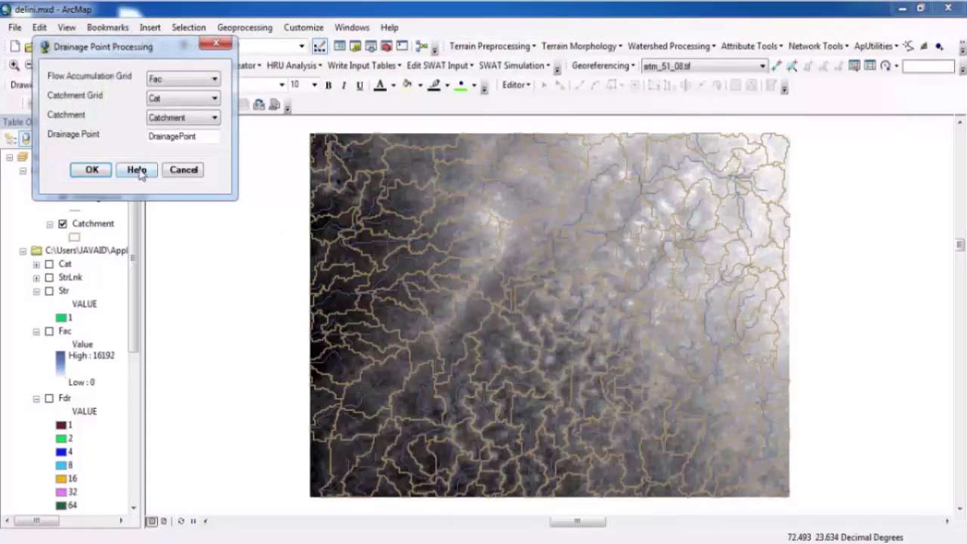
pyautogui.click(92, 170)
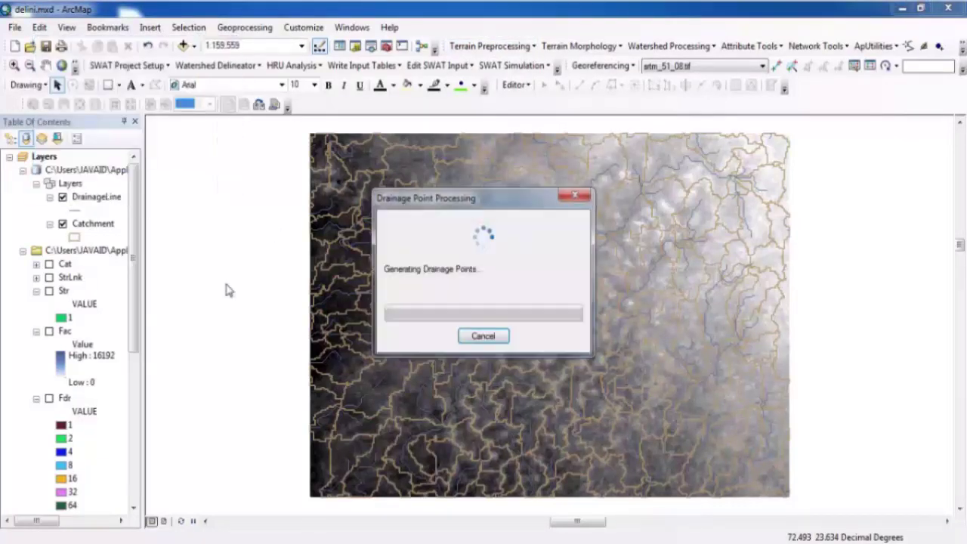
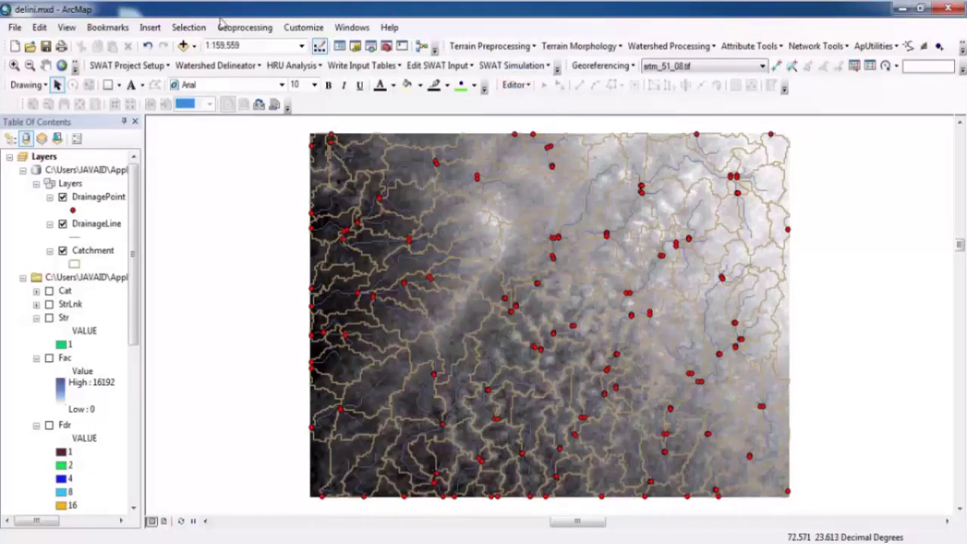
# Step: Start Batch Point Generation with the point layer BatchPoint, focusing on the stream junction in the lower middle of the DEM
pyautogui.click(18, 68)
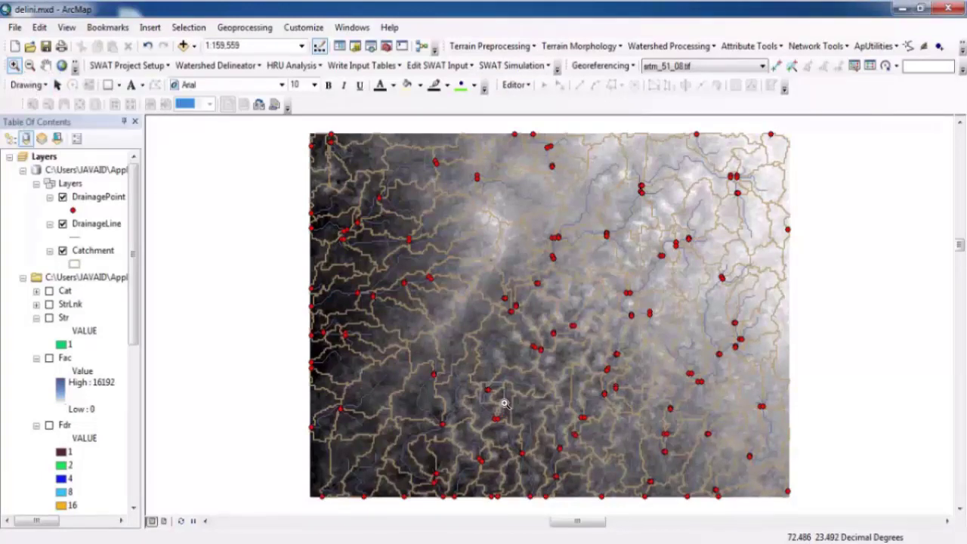
pyautogui.moveTo(506, 413); pyautogui.dragTo(495, 425)
pyautogui.moveTo(415, 227); pyautogui.dragTo(542, 360)
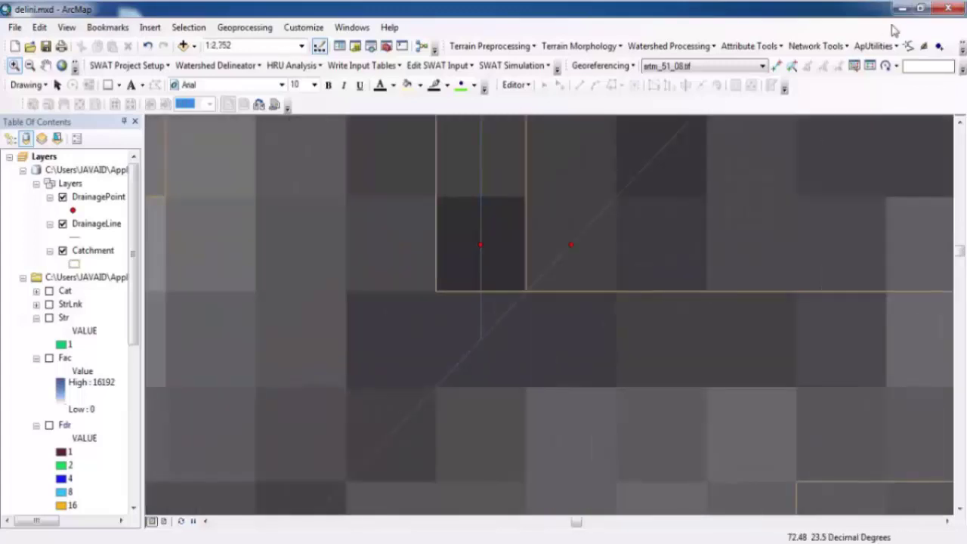
pyautogui.click(960, 46)
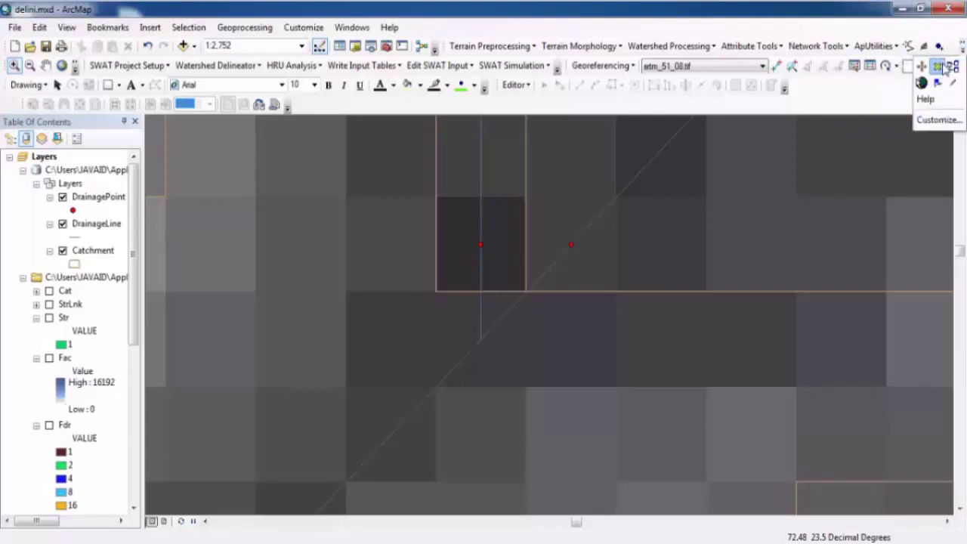
pyautogui.click(939, 66)
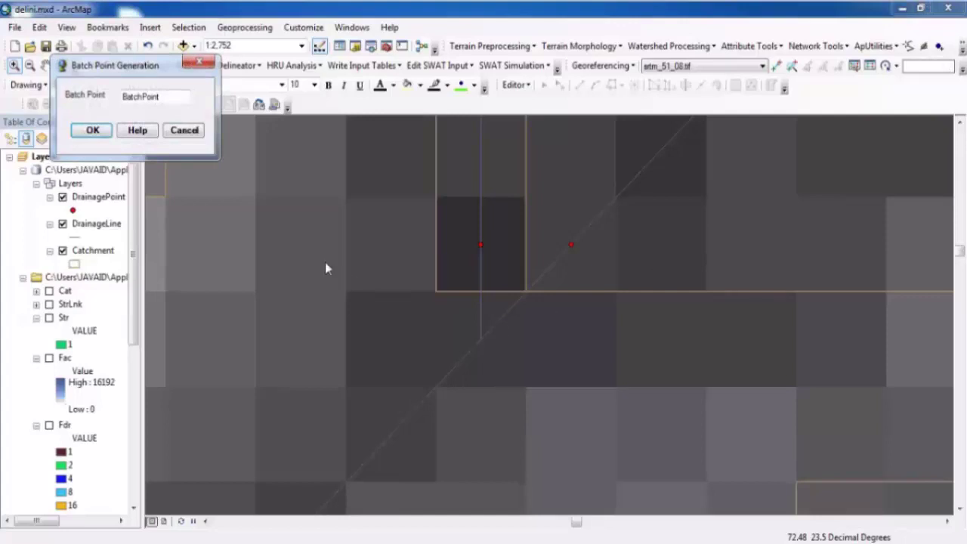
pyautogui.click(90, 131)
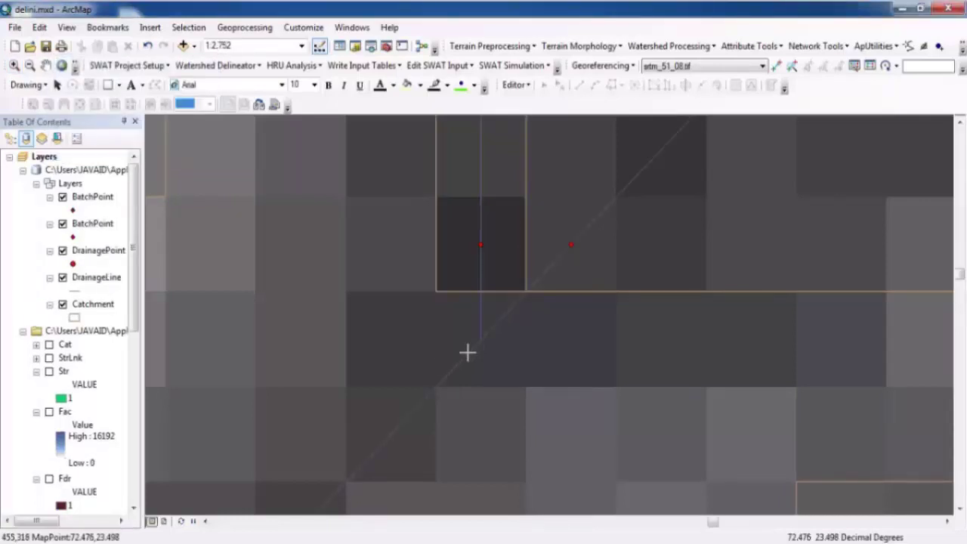
# Step: Display the Fac grid and place an Outlet batch point named 1, with SnapOn 0, on the high-accumulation cell just downstream of the junction
pyautogui.click(49, 411)
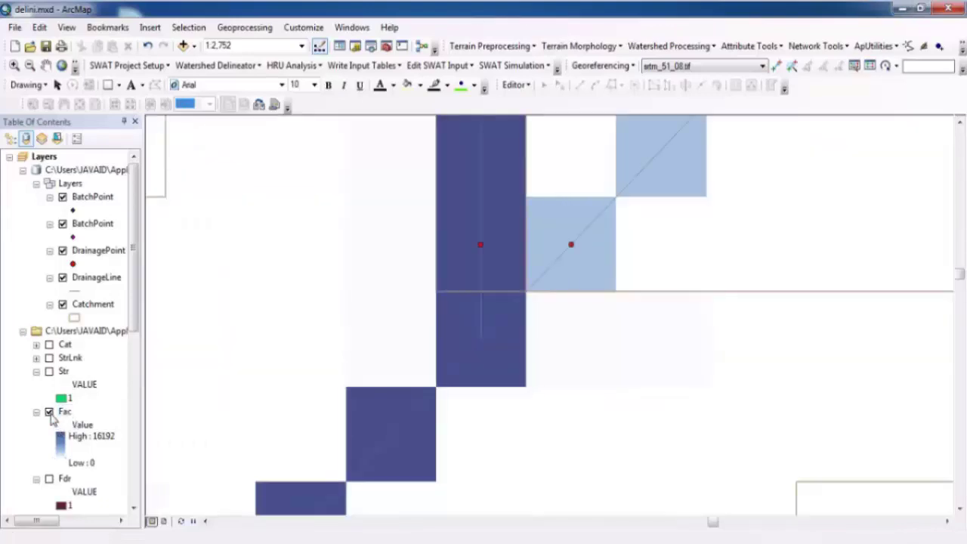
pyautogui.click(390, 436)
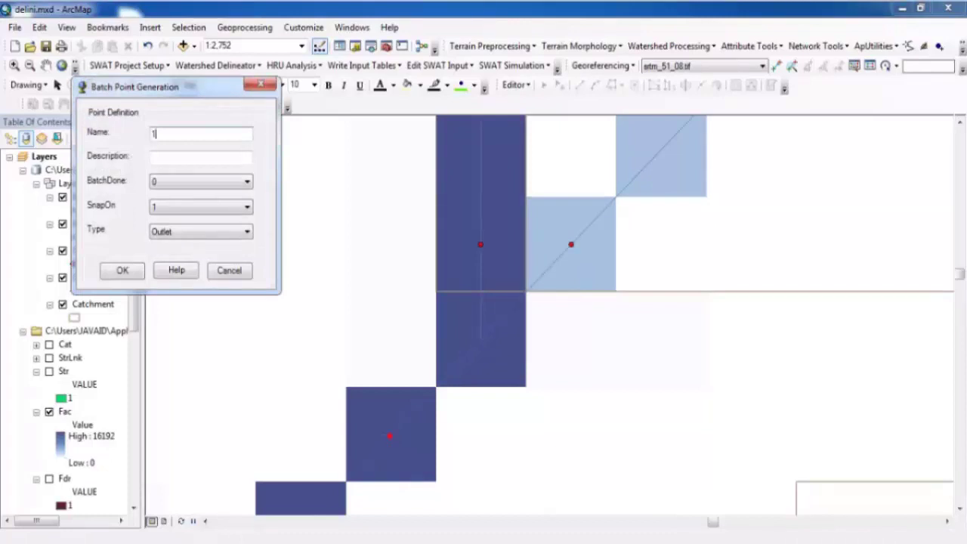
pyautogui.click(247, 209)
pyautogui.click(238, 219)
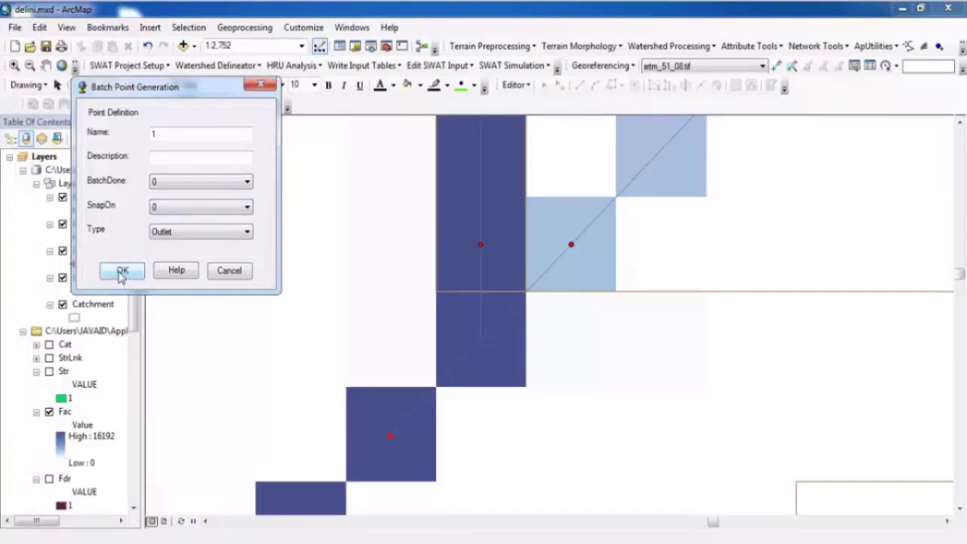
pyautogui.click(121, 272)
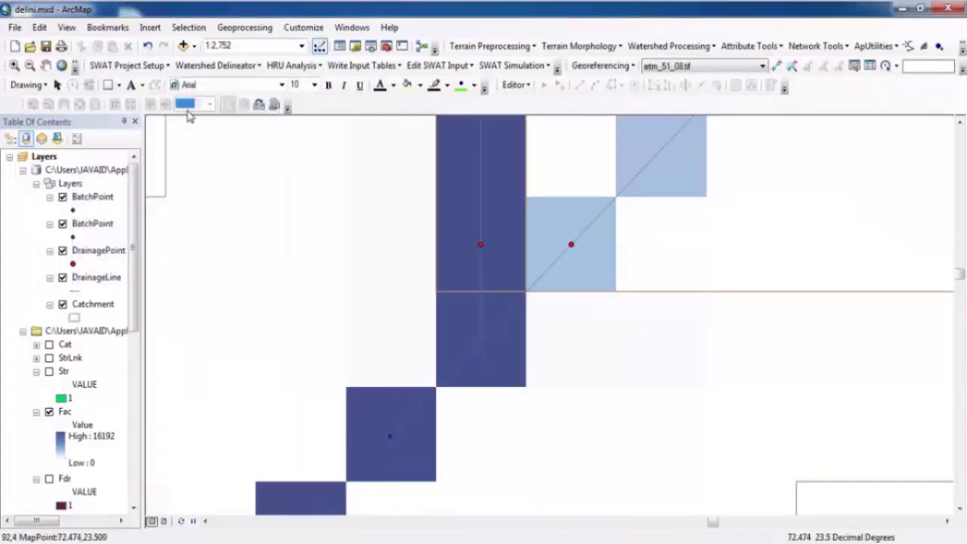
pyautogui.click(59, 87)
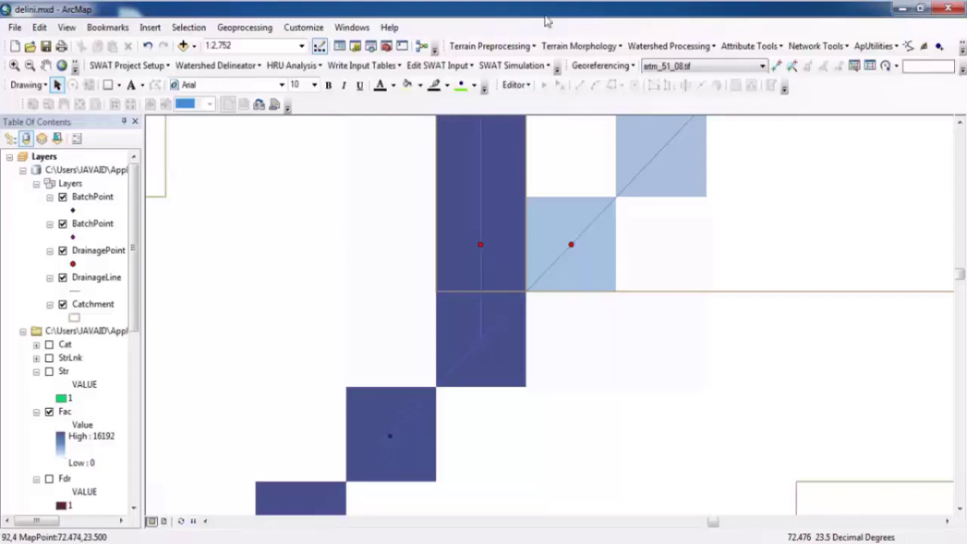
# Step: Run Batch Subwatershed Delineation with the Fdr and Str grids and BatchPoint, outputting Subwatershed and SubwatershedPoint, and show the full extent of the Subwatershed layer
pyautogui.click(655, 47)
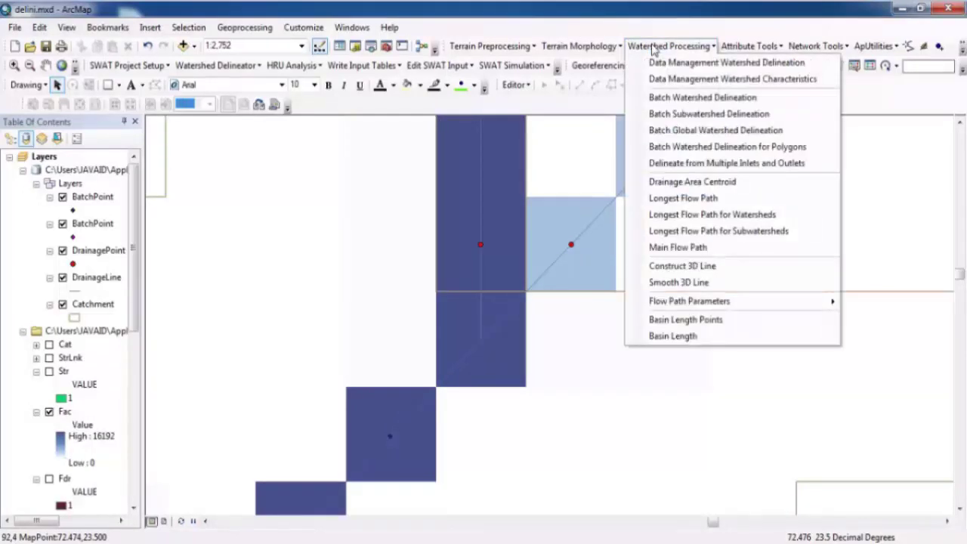
pyautogui.click(715, 114)
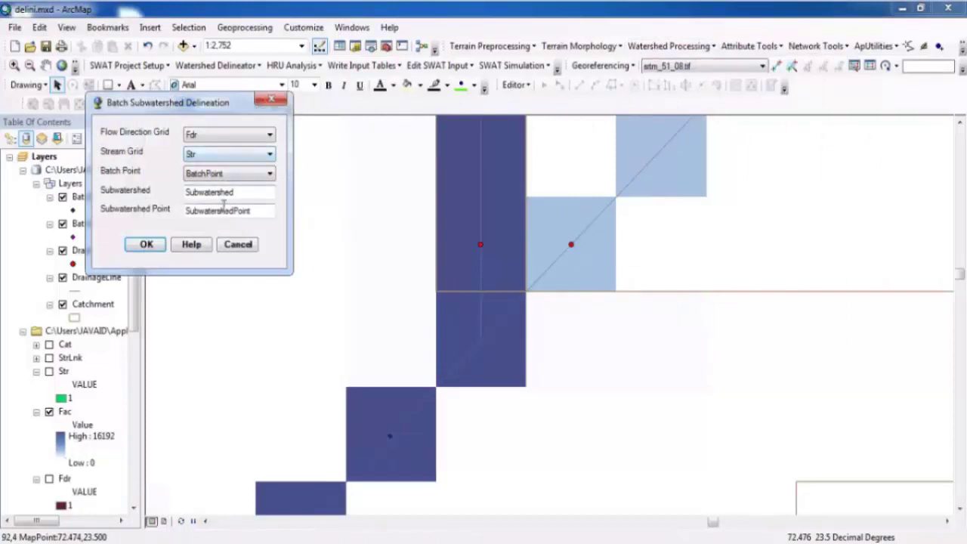
pyautogui.click(148, 252)
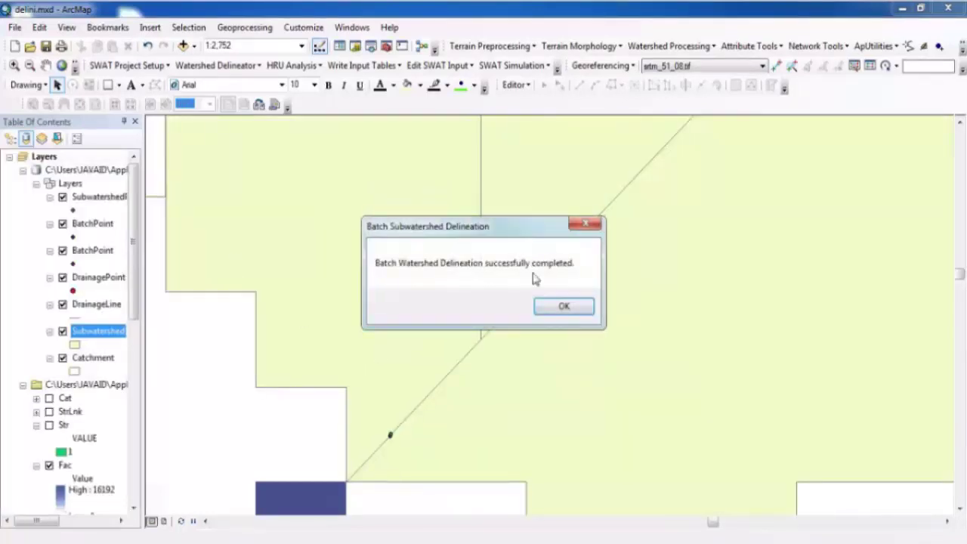
pyautogui.click(563, 307)
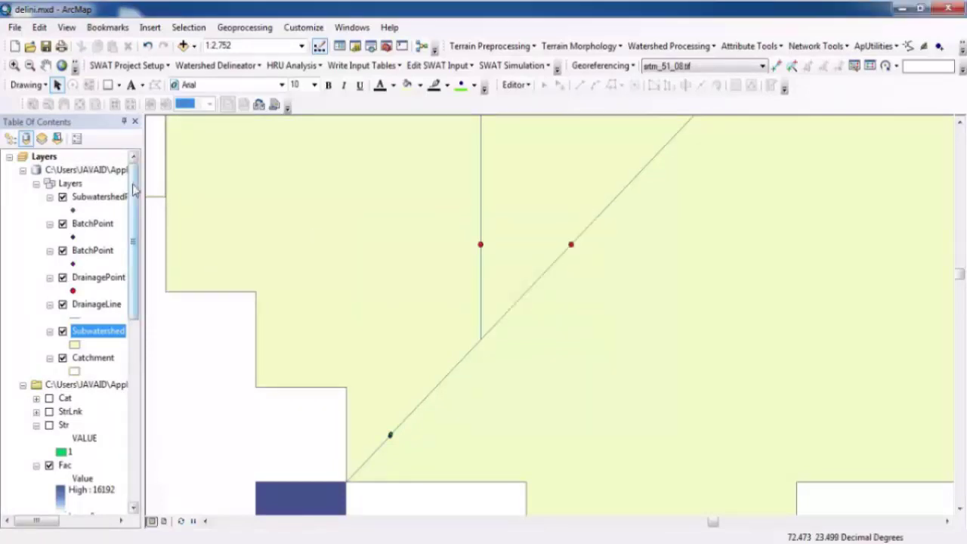
pyautogui.rightClick(117, 342)
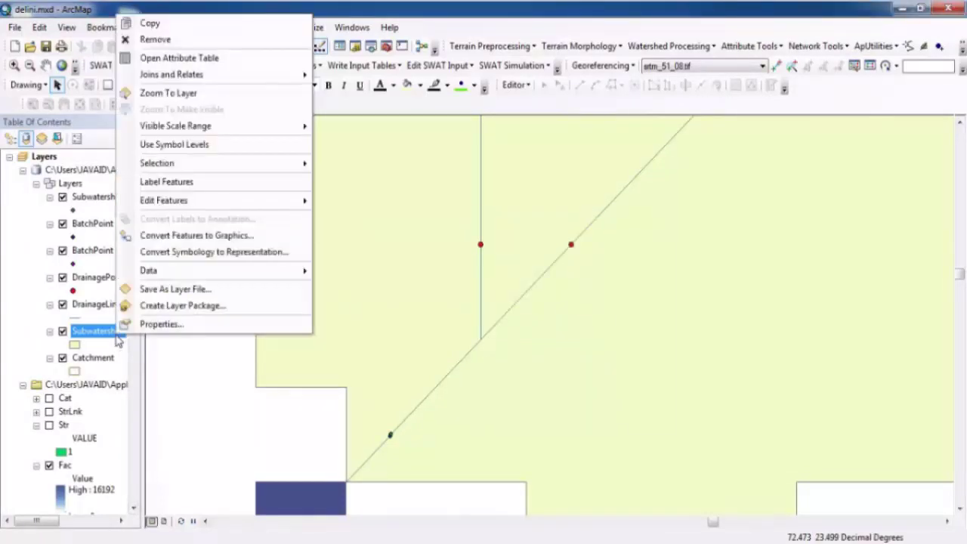
pyautogui.click(173, 95)
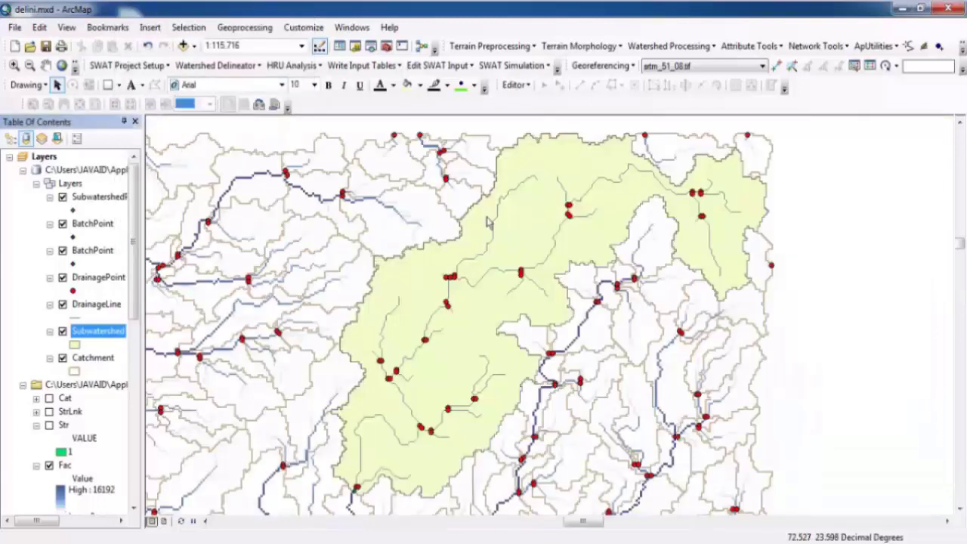